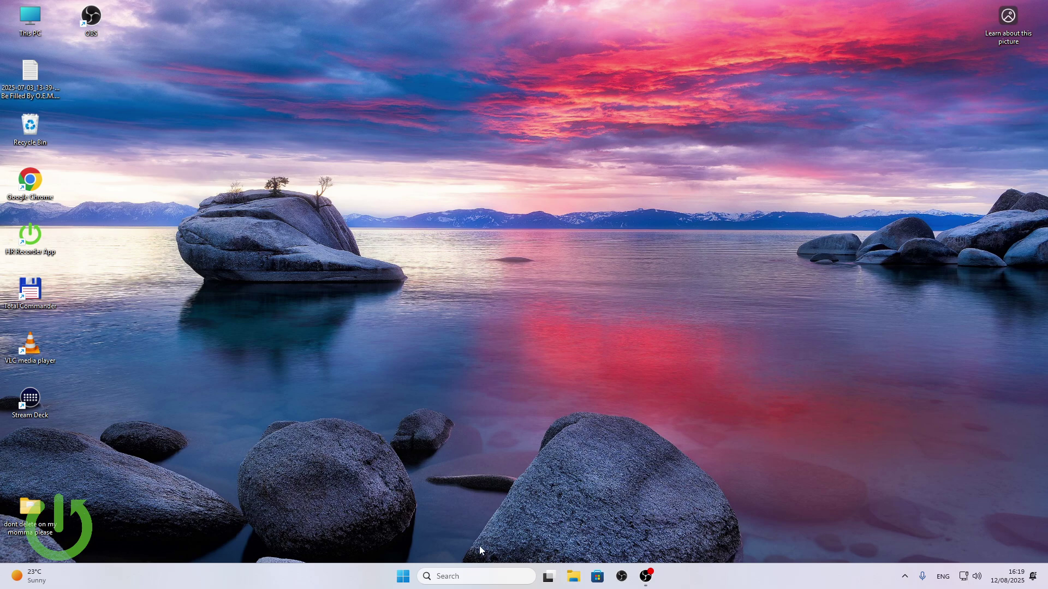
Run cmd from the Win+R Run dialog with administrator rights
{"action": "left_click", "coordinate": [480, 576]}
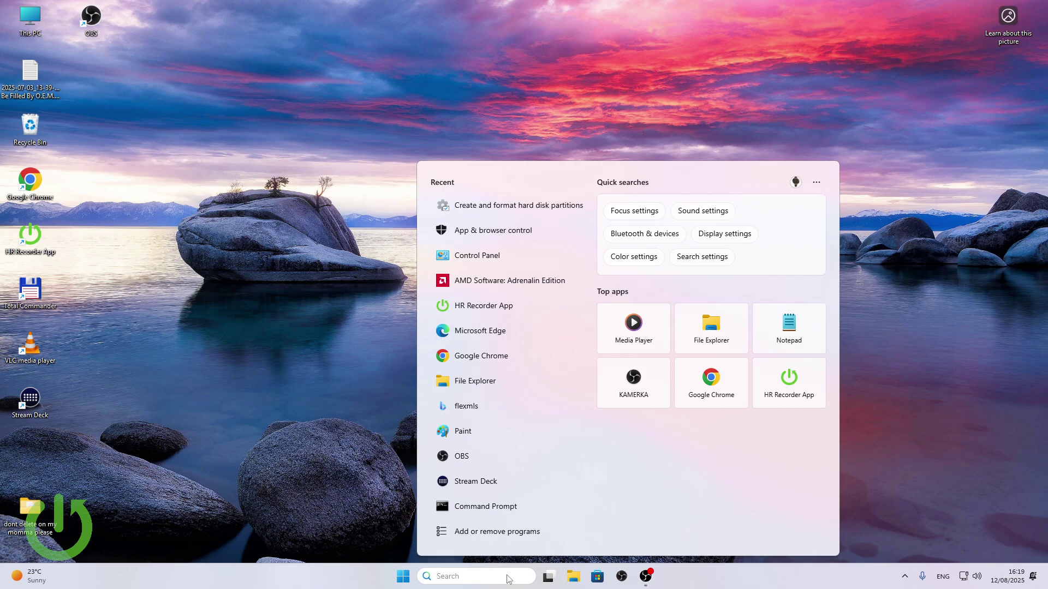
{"action": "type", "text": "cmd"}
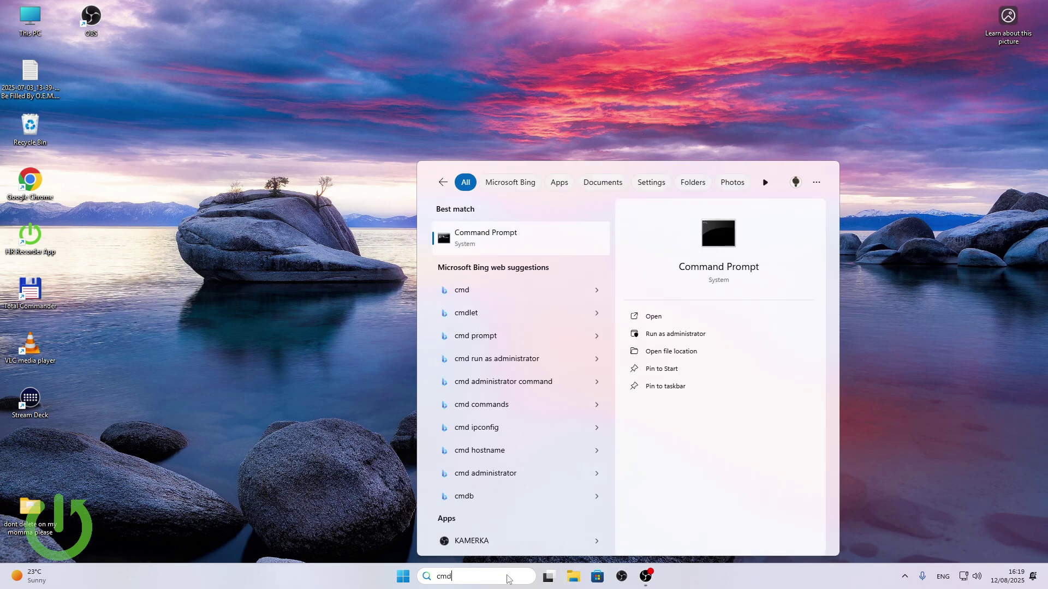
{"action": "left_click", "coordinate": [289, 311]}
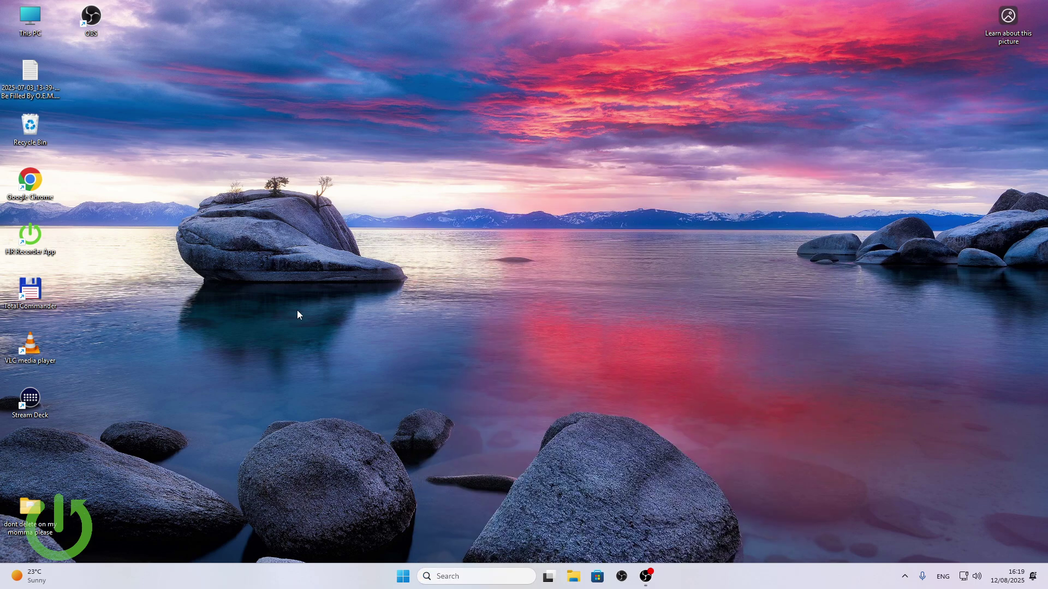
{"action": "key", "text": "super+r"}
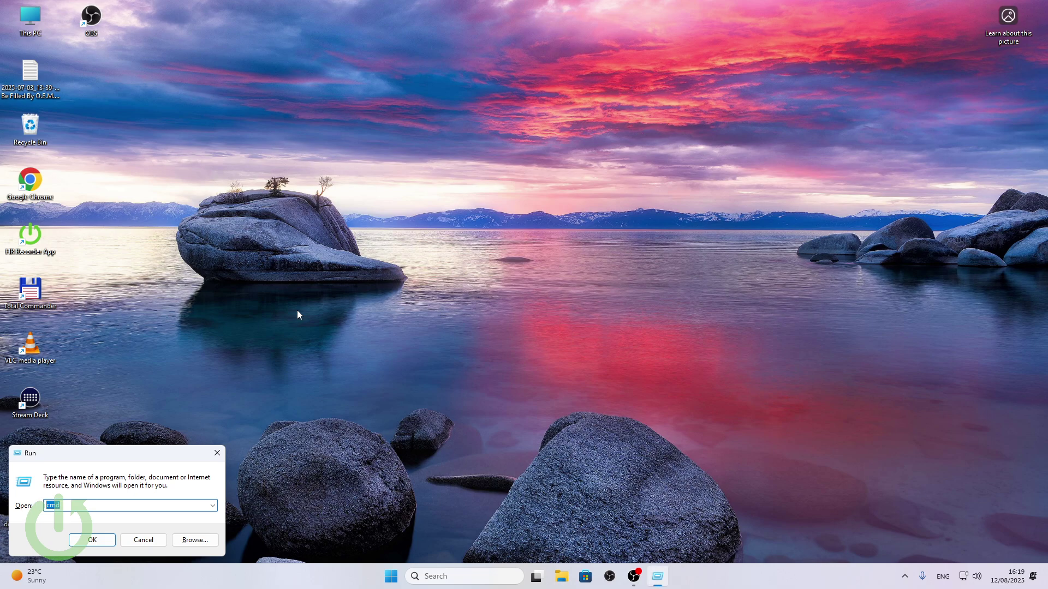
{"action": "key", "text": "ctrl+shift+Return"}
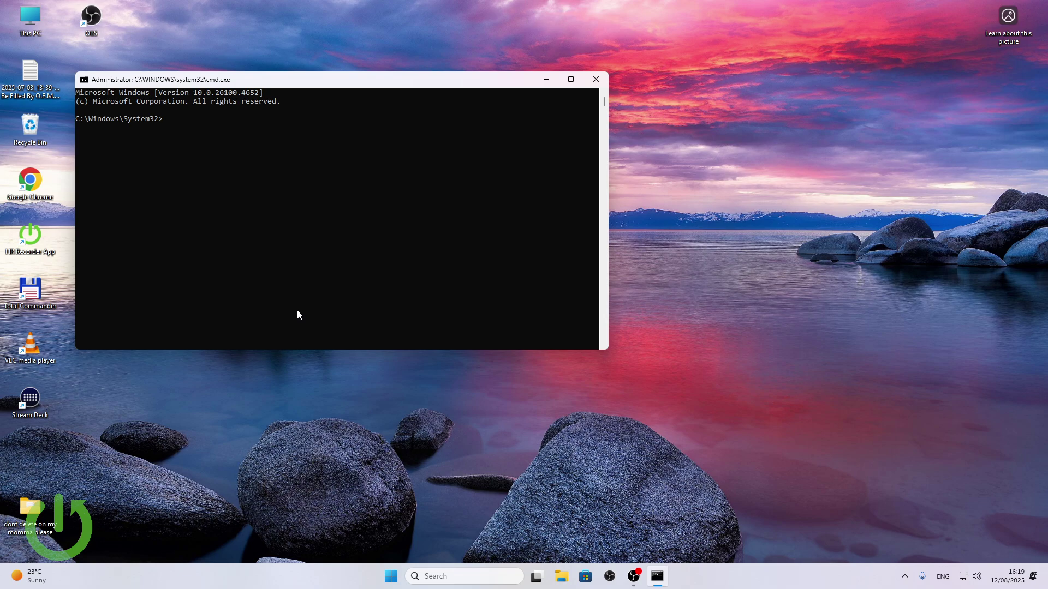
Shrink the console window, enlarge its font, and run net stop wuauserv
{"action": "type", "text": "net stop"}
{"action": "left_click_drag", "start_coordinate": [606, 351], "coordinate": [347, 154]}
{"action": "scroll", "coordinate": [293, 117], "scroll_direction": "up", "scroll_amount": 5}
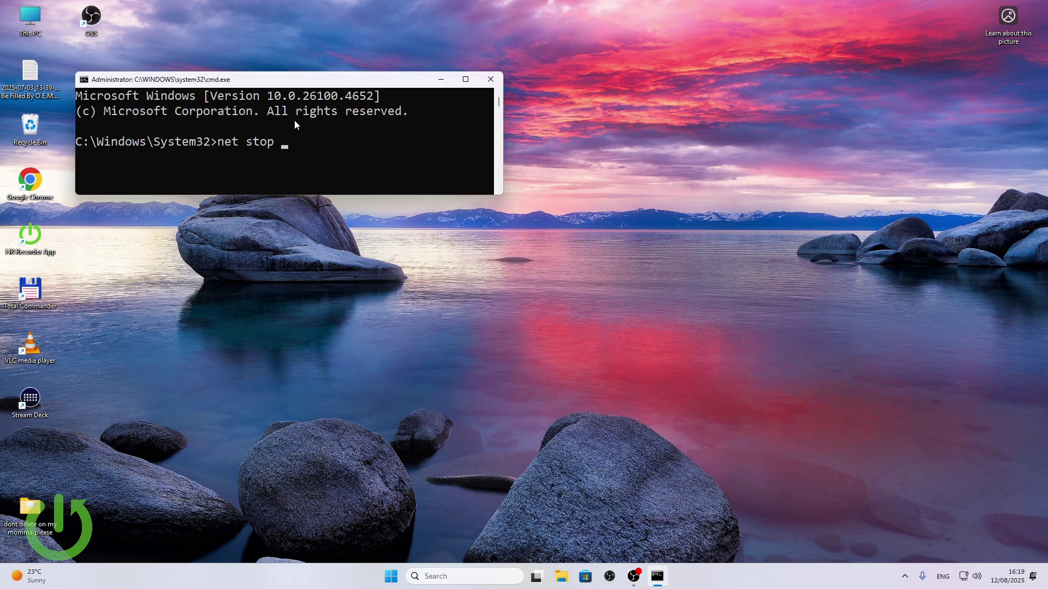
{"action": "scroll", "coordinate": [295, 124], "scroll_direction": "up", "scroll_amount": 1}
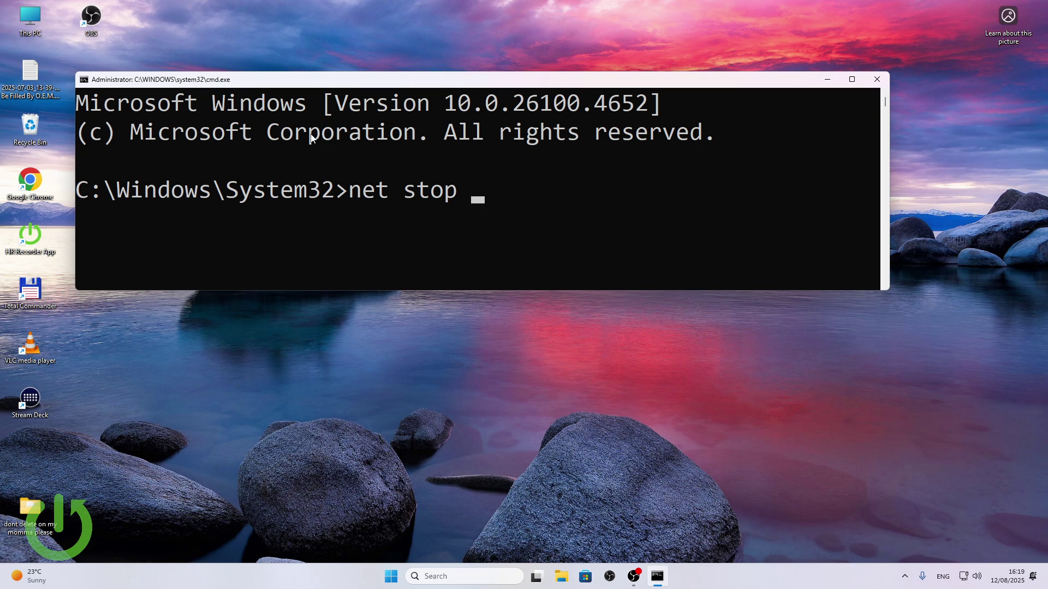
{"action": "type", "text": "wuauserv"}
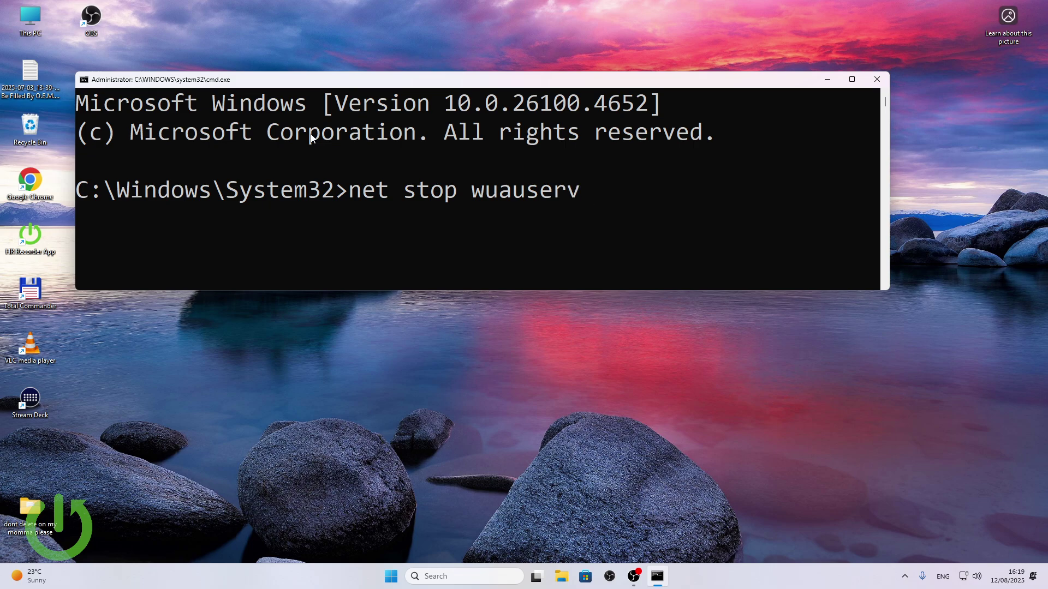
{"action": "key", "text": "Return"}
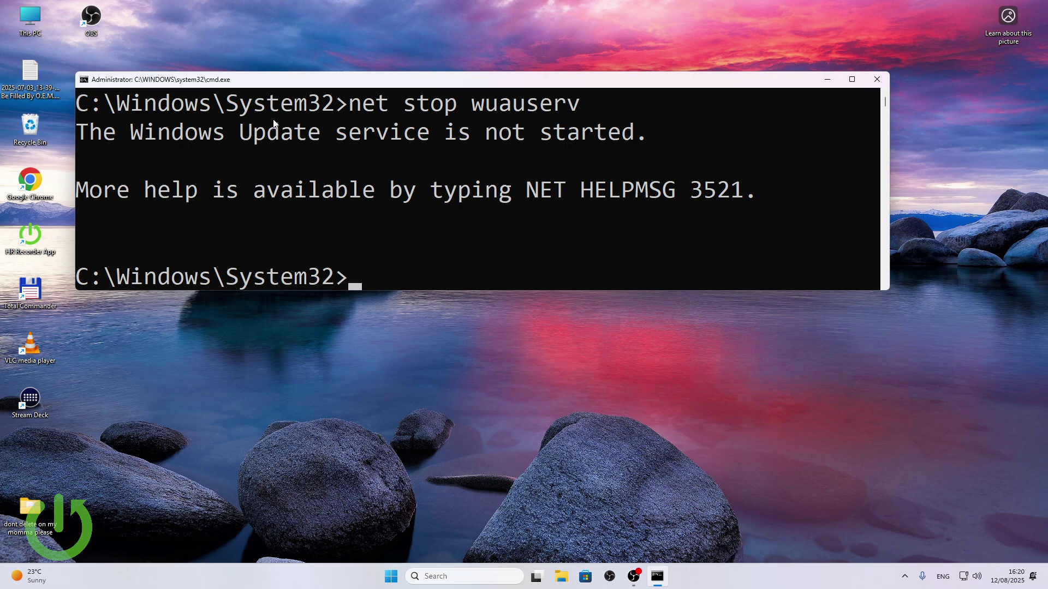
Start the Windows Update service with net start wuauserv
{"action": "left_click_drag", "start_coordinate": [259, 133], "coordinate": [578, 135]}
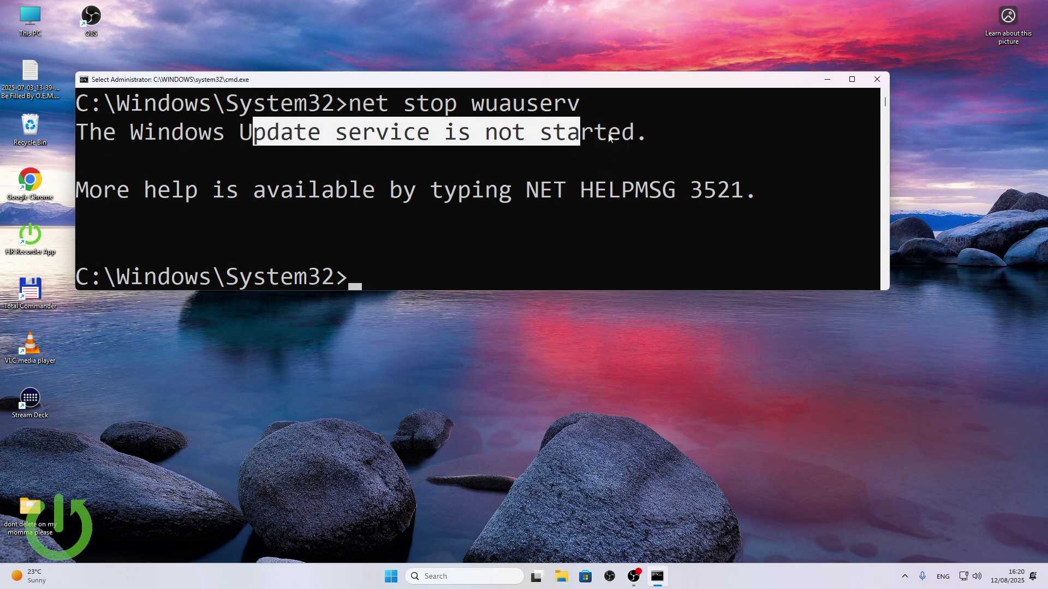
{"action": "left_click", "coordinate": [451, 276]}
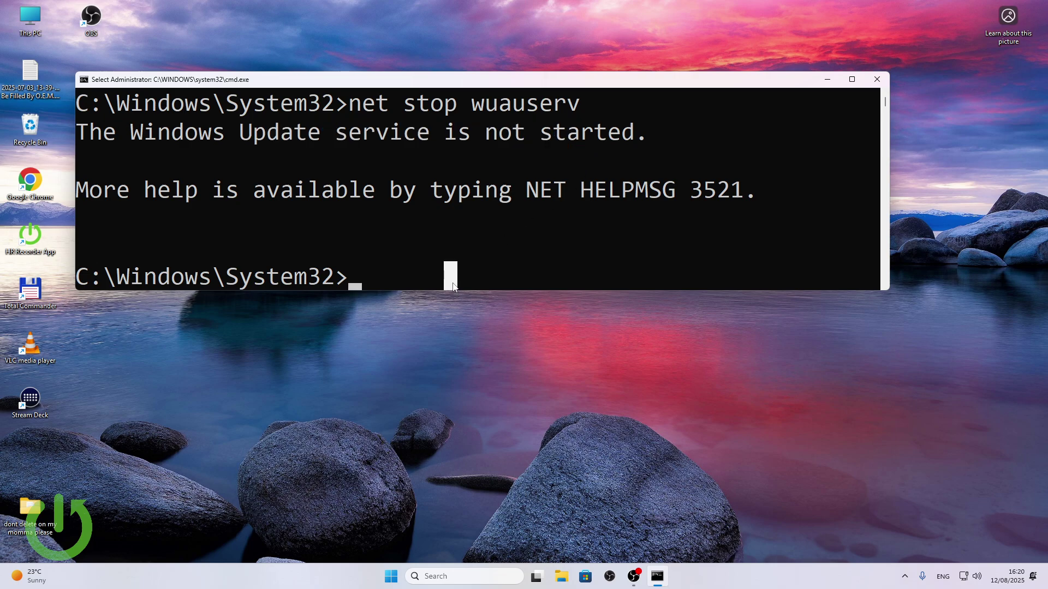
{"action": "key", "text": "Escape"}
{"action": "type", "text": "net star"}
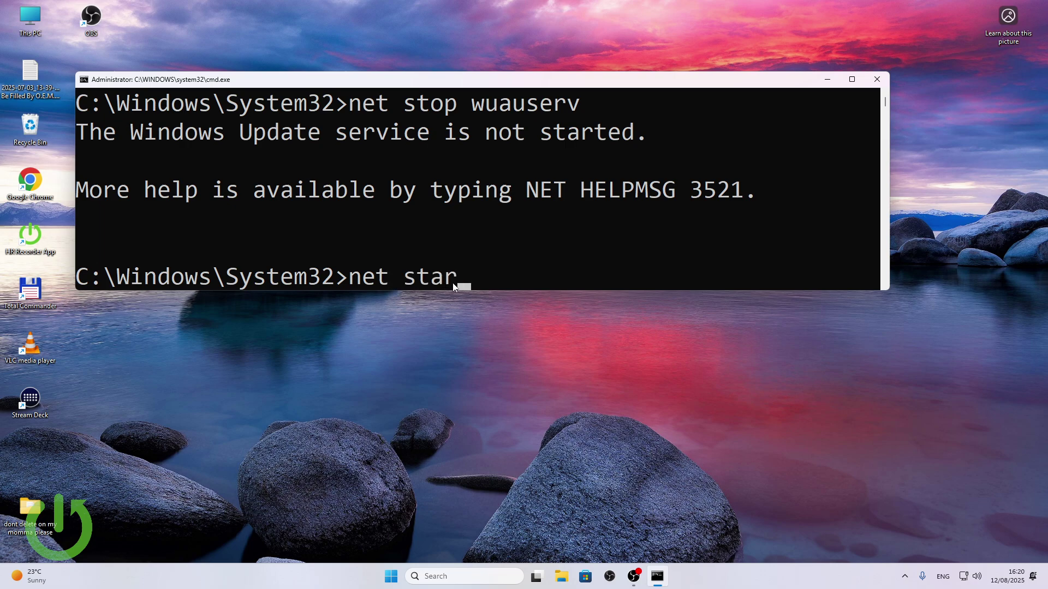
{"action": "type", "text": "t wuauserv"}
{"action": "key", "text": "Return"}
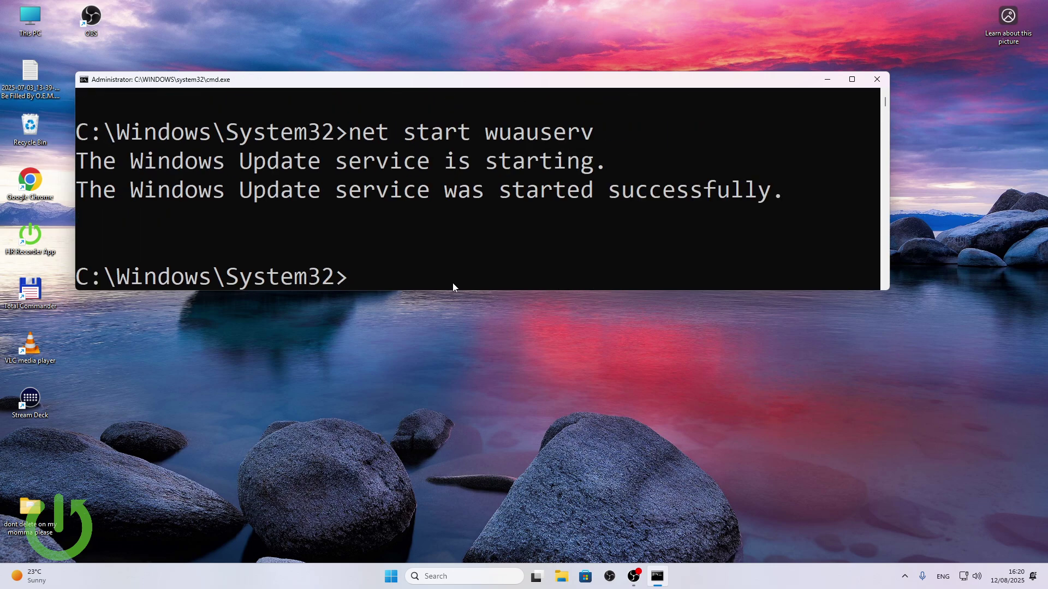
Stop wuauserv again from history, then start it once more
{"action": "key", "text": "Up"}
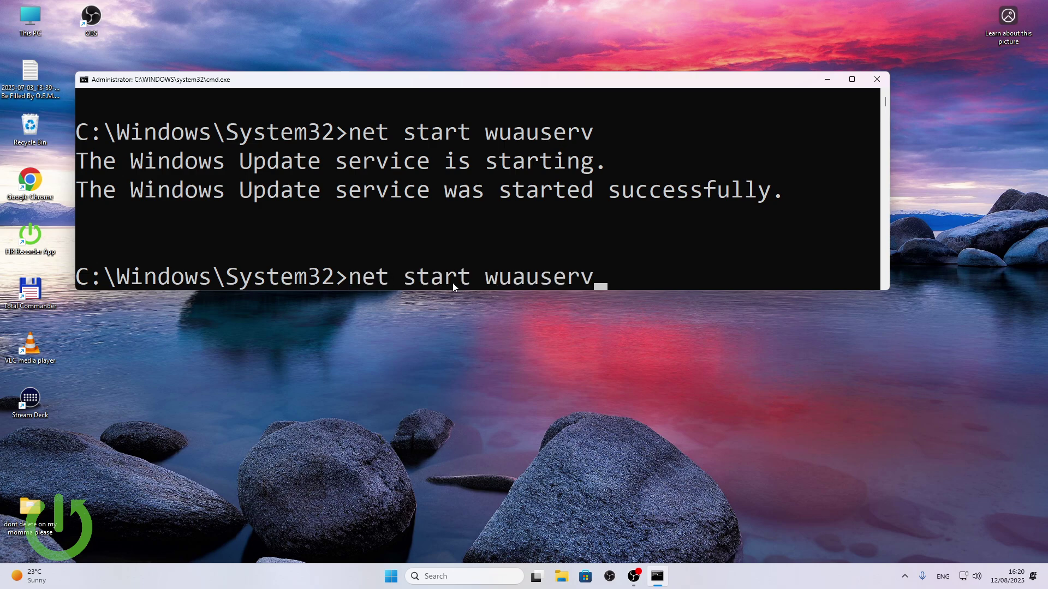
{"action": "key", "text": "Up"}
{"action": "key", "text": "Return"}
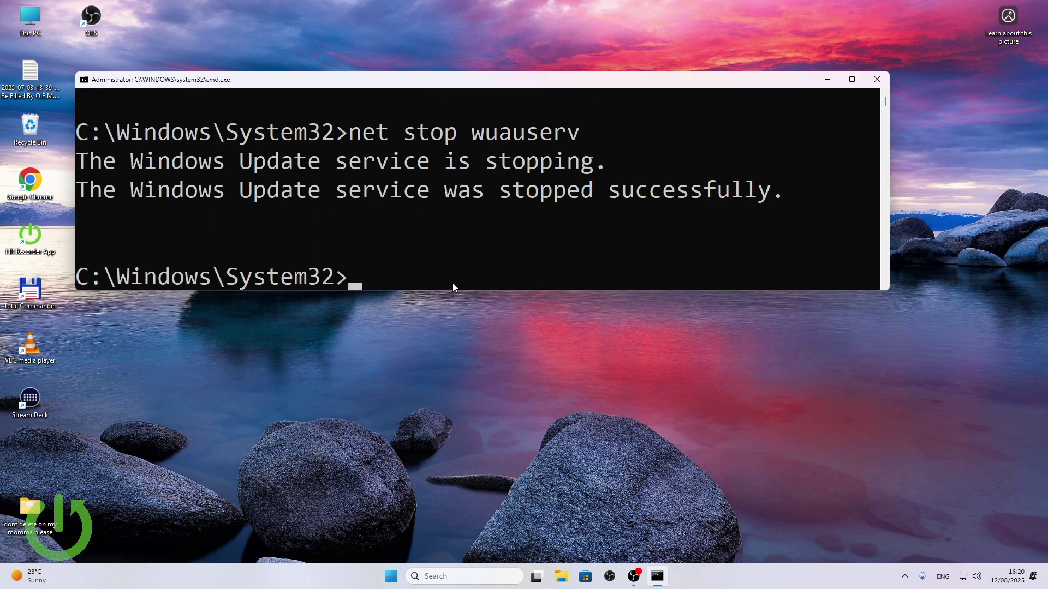
{"action": "key", "text": "Up"}
{"action": "key", "text": "Up"}
{"action": "key", "text": "Return"}
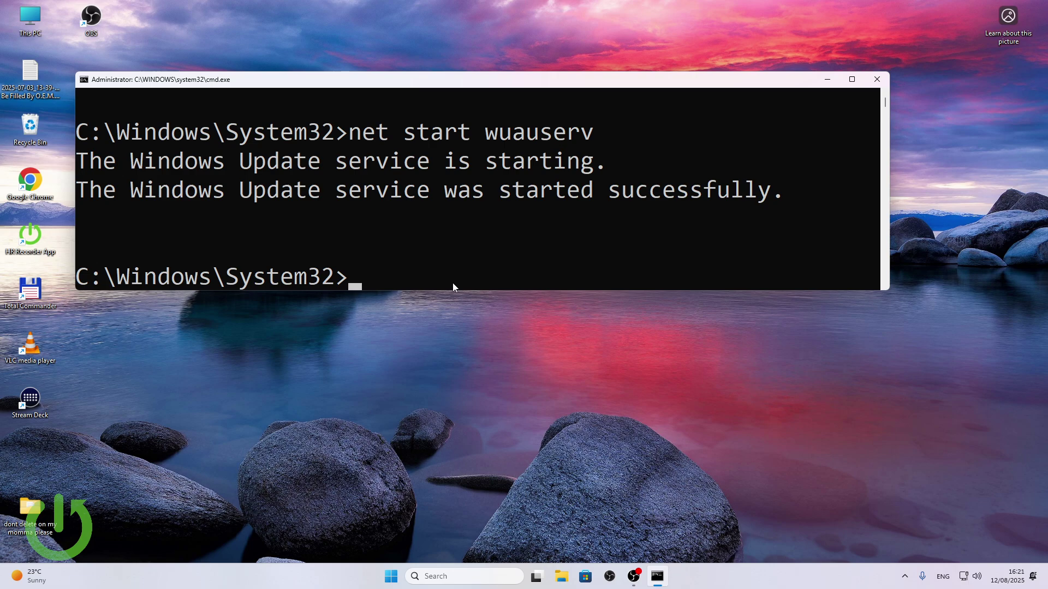
Stop Cryptographic Services with net stop cryptSvc
{"action": "key", "text": "Up"}
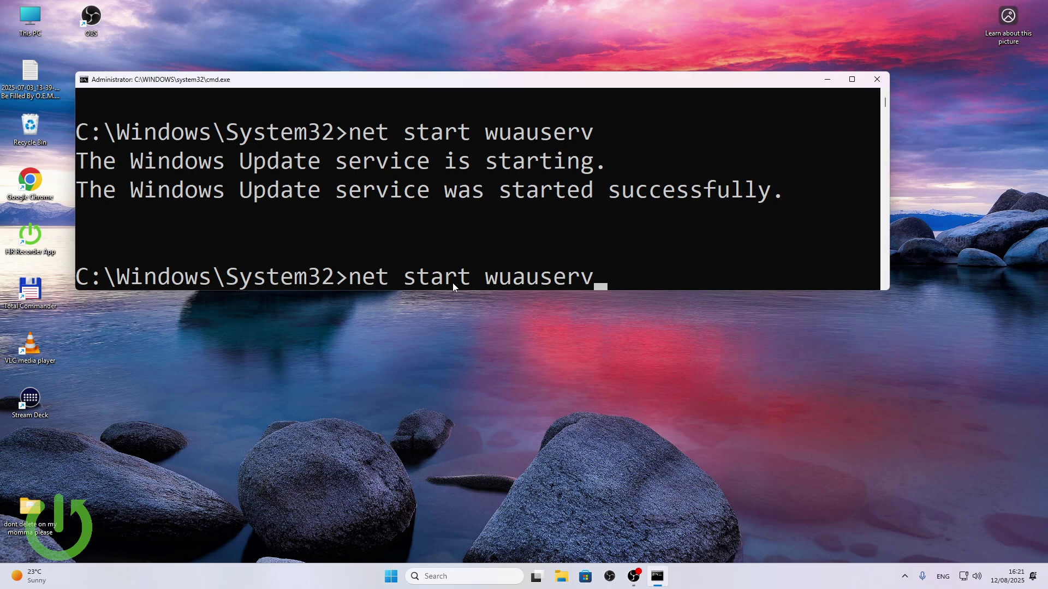
{"action": "key", "text": "Up"}
{"action": "key", "text": "BackSpace"}
{"action": "key", "text": "BackSpace"}
{"action": "key", "text": "BackSpace"}
{"action": "key", "text": "BackSpace"}
{"action": "key", "text": "BackSpace"}
{"action": "key", "text": "BackSpace"}
{"action": "key", "text": "BackSpace"}
{"action": "key", "text": "BackSpace"}
{"action": "type", "text": "cryptSvc"}
{"action": "key", "text": "Return"}
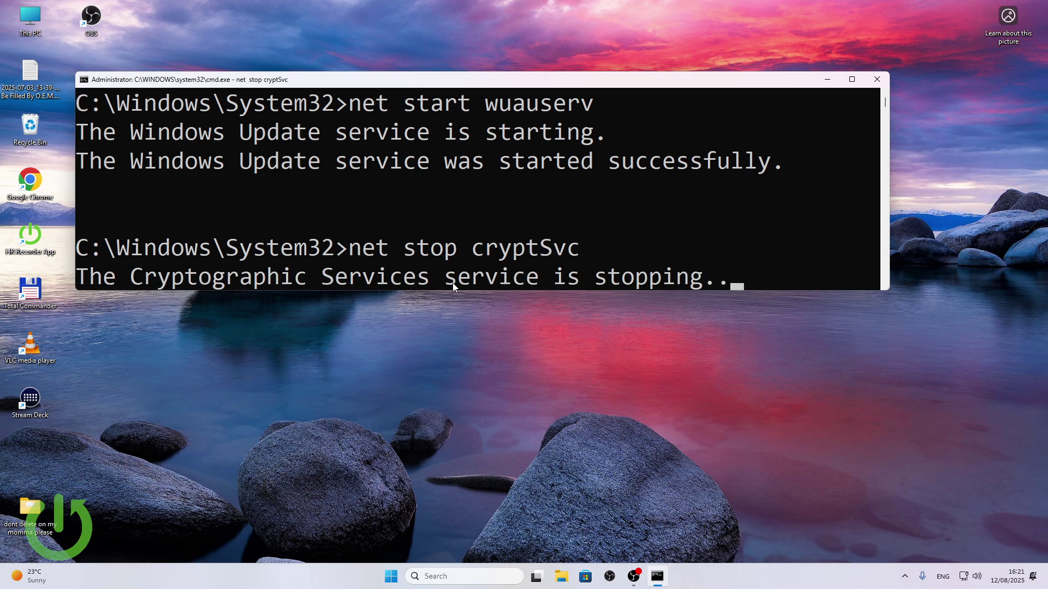
Start Cryptographic Services again with net start cryptSvc
{"action": "key", "text": "Up"}
{"action": "key", "text": "Up"}
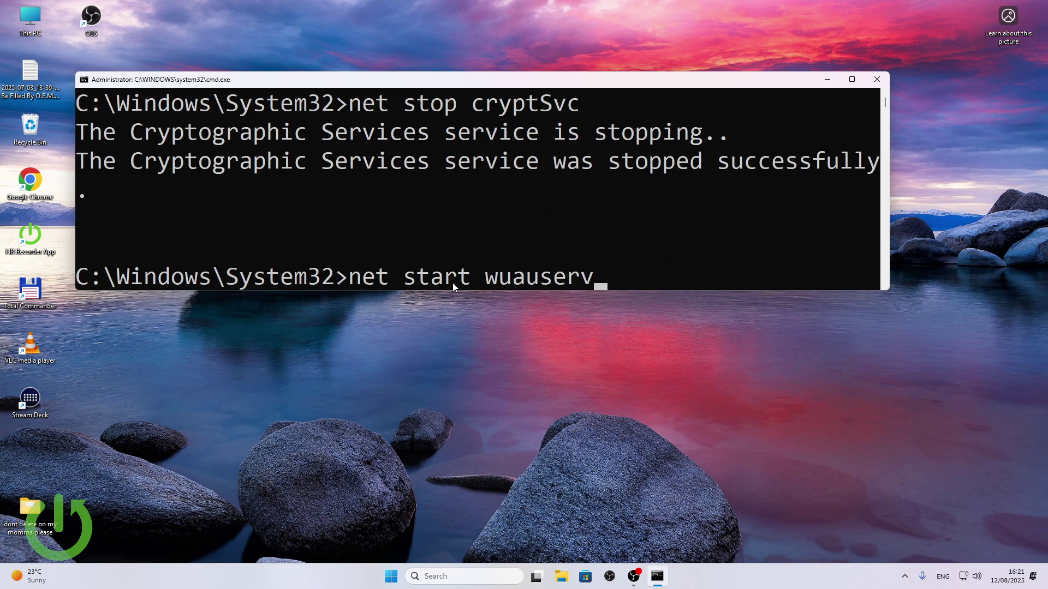
{"action": "key", "text": "BackSpace"}
{"action": "key", "text": "BackSpace"}
{"action": "key", "text": "BackSpace"}
{"action": "key", "text": "BackSpace"}
{"action": "key", "text": "BackSpace"}
{"action": "key", "text": "BackSpace"}
{"action": "key", "text": "BackSpace"}
{"action": "key", "text": "BackSpace"}
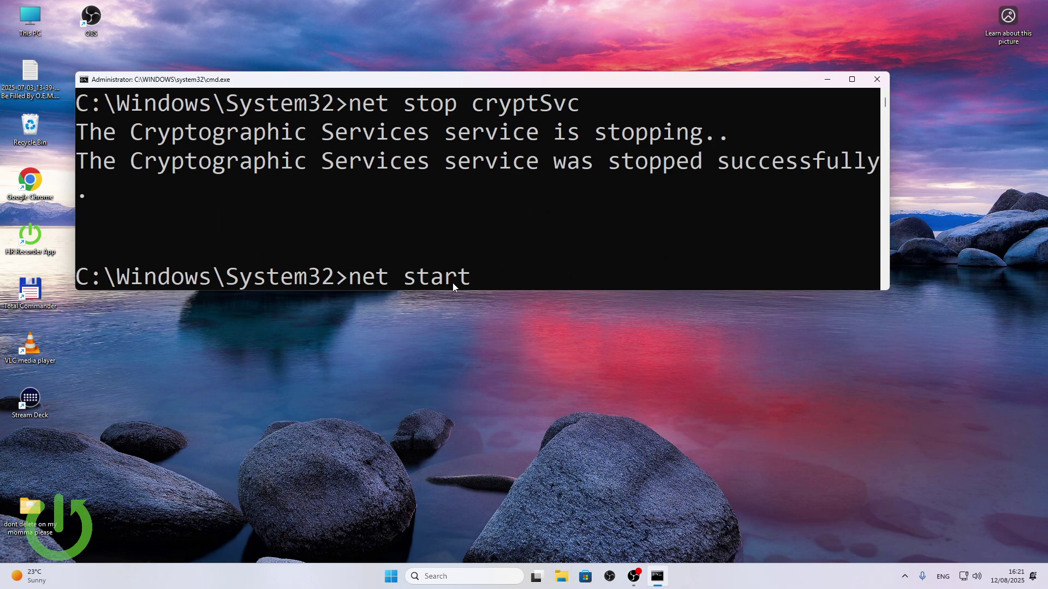
{"action": "type", "text": "cryptSvc"}
{"action": "key", "text": "Return"}
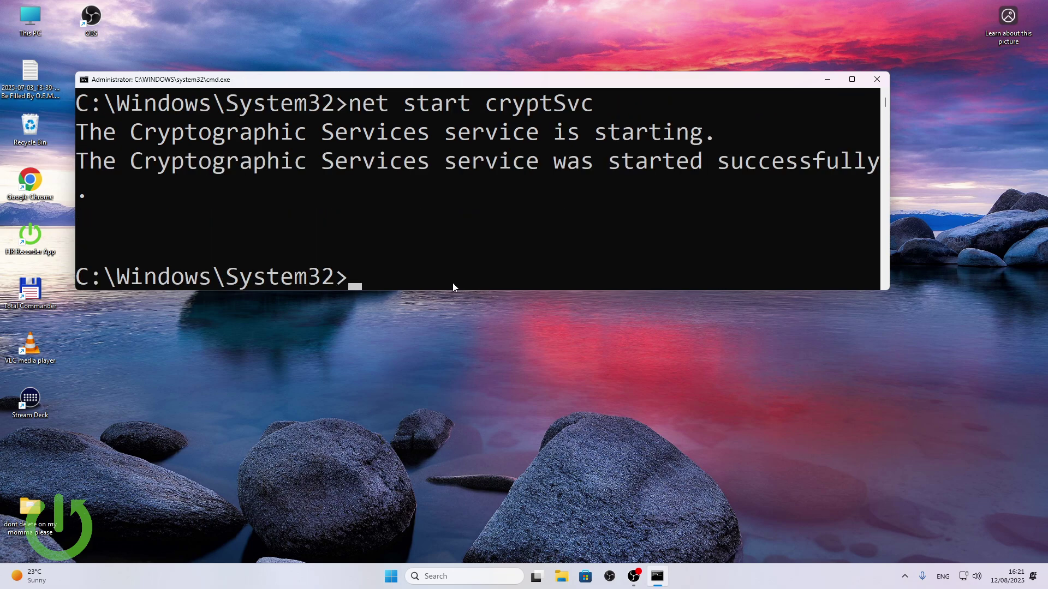
{"action": "key", "text": "Up"}
{"action": "key", "text": "Up"}
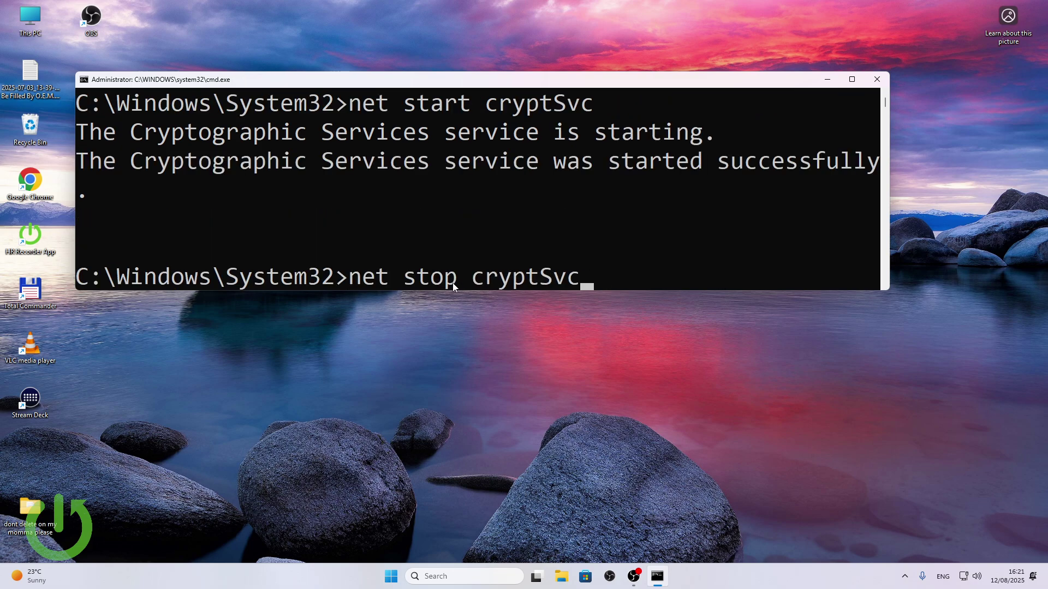
{"action": "key", "text": "BackSpace"}
{"action": "key", "text": "BackSpace"}
{"action": "key", "text": "BackSpace"}
{"action": "key", "text": "BackSpace"}
{"action": "key", "text": "BackSpace"}
{"action": "key", "text": "BackSpace"}
{"action": "key", "text": "BackSpace"}
{"action": "key", "text": "BackSpace"}
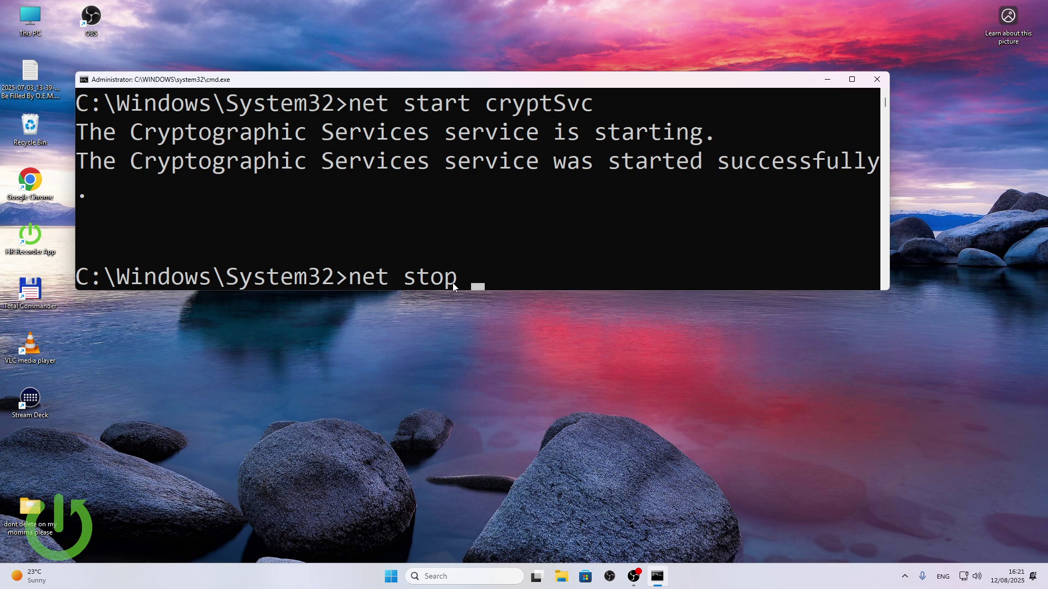
Stop and then start BITS with net stop bits and net start bits
{"action": "type", "text": "bits"}
{"action": "key", "text": "Return"}
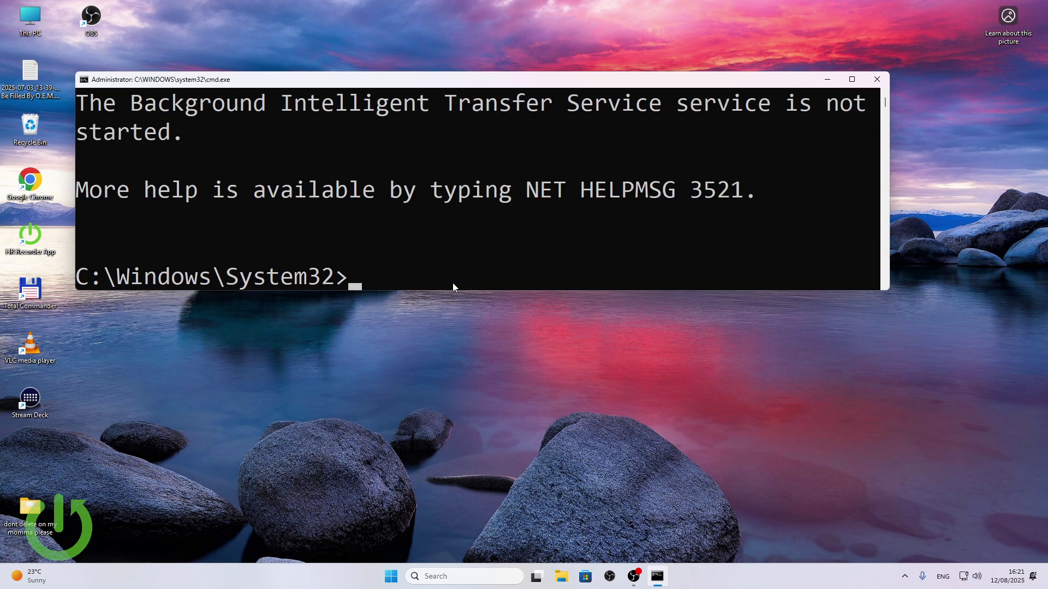
{"action": "key", "text": "Up"}
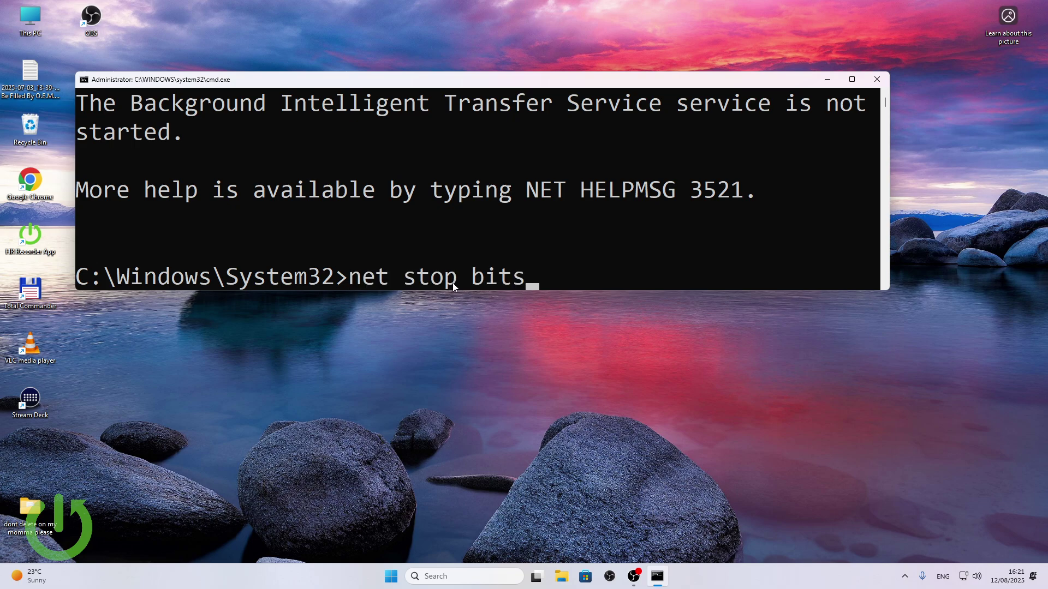
{"action": "key", "text": "Up"}
{"action": "key", "text": "BackSpace"}
{"action": "key", "text": "BackSpace"}
{"action": "key", "text": "BackSpace"}
{"action": "key", "text": "BackSpace"}
{"action": "key", "text": "BackSpace"}
{"action": "key", "text": "BackSpace"}
{"action": "key", "text": "BackSpace"}
{"action": "key", "text": "BackSpace"}
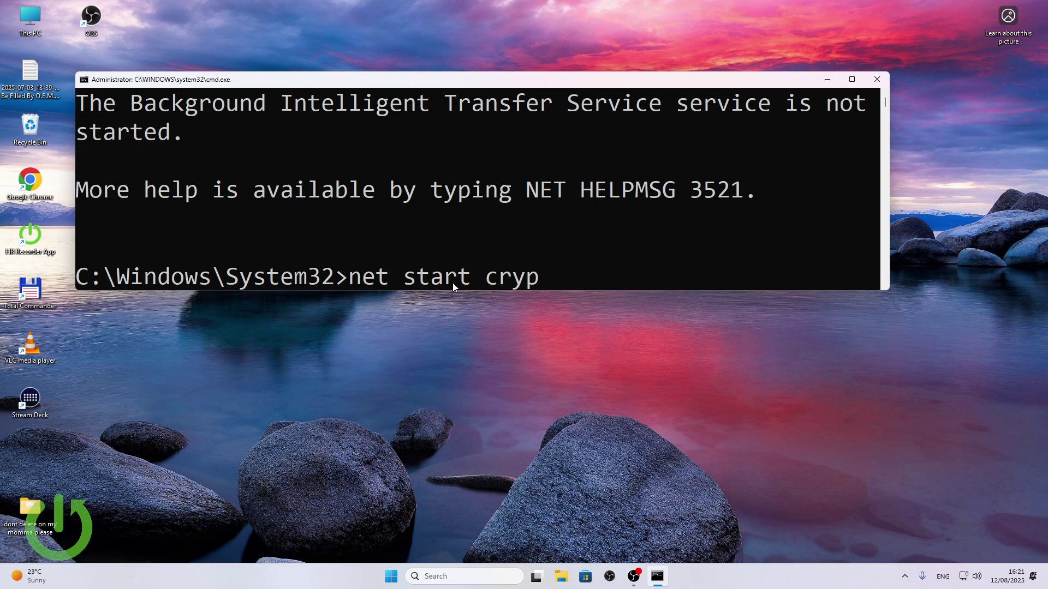
{"action": "type", "text": "bits"}
{"action": "key", "text": "Return"}
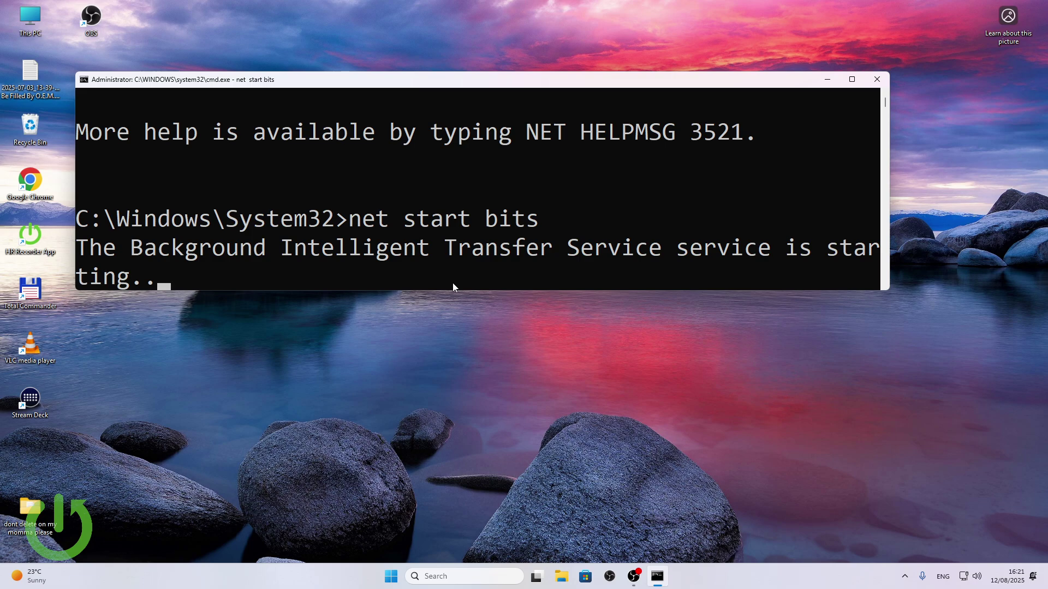
Repeat the BITS cycle: net stop bits, then net start bits
{"action": "key", "text": "Up"}
{"action": "key", "text": "BackSpace"}
{"action": "key", "text": "BackSpace"}
{"action": "key", "text": "BackSpace"}
{"action": "key", "text": "BackSpace"}
{"action": "key", "text": "BackSpace"}
{"action": "key", "text": "BackSpace"}
{"action": "key", "text": "BackSpace"}
{"action": "key", "text": "BackSpace"}
{"action": "type", "text": "op p"}
{"action": "key", "text": "BackSpace"}
{"action": "type", "text": "bits"}
{"action": "key", "text": "Return"}
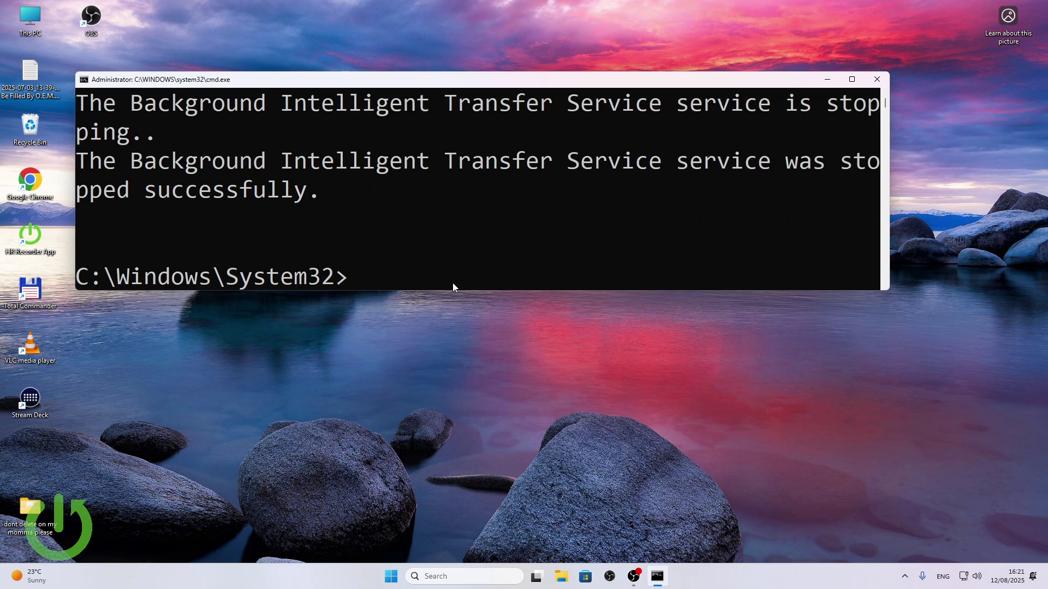
{"action": "key", "text": "Up"}
{"action": "key", "text": "Up"}
{"action": "key", "text": "Return"}
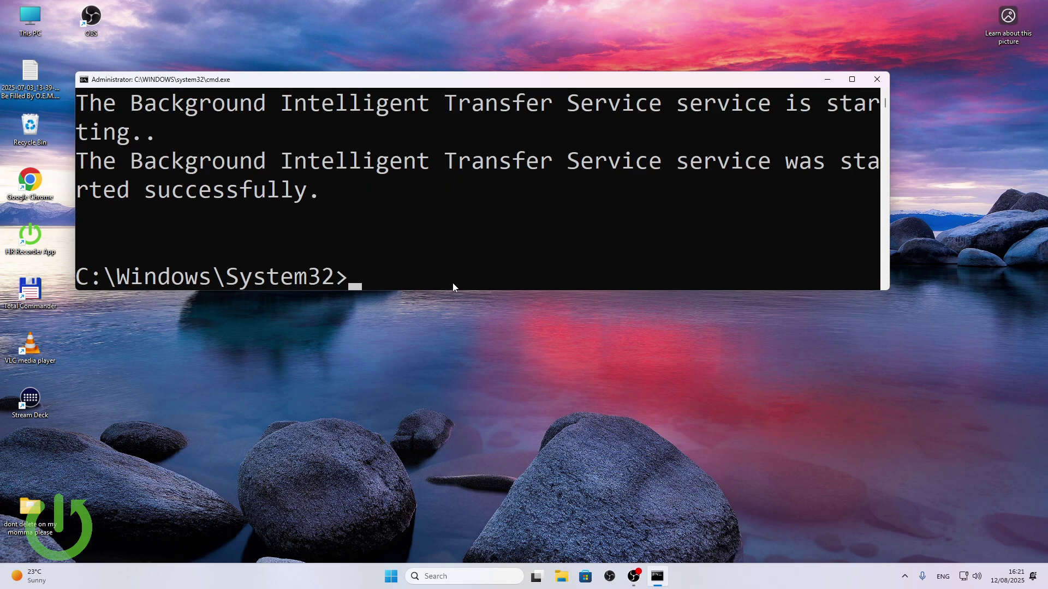
Stop and then start Windows Installer with net stop/start msiserver
{"action": "type", "text": "net s"}
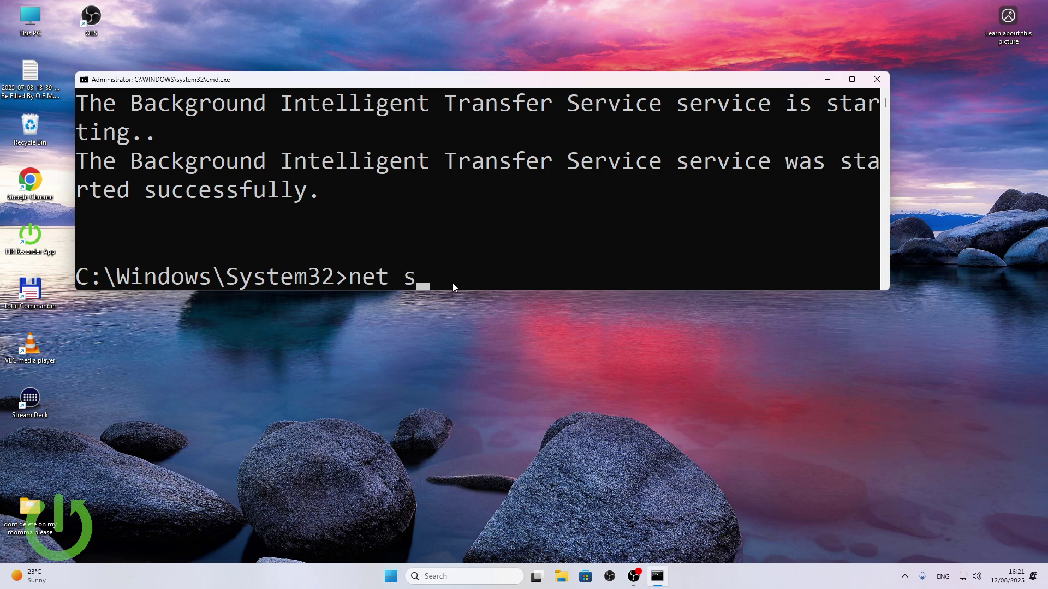
{"action": "type", "text": "top msiservers"}
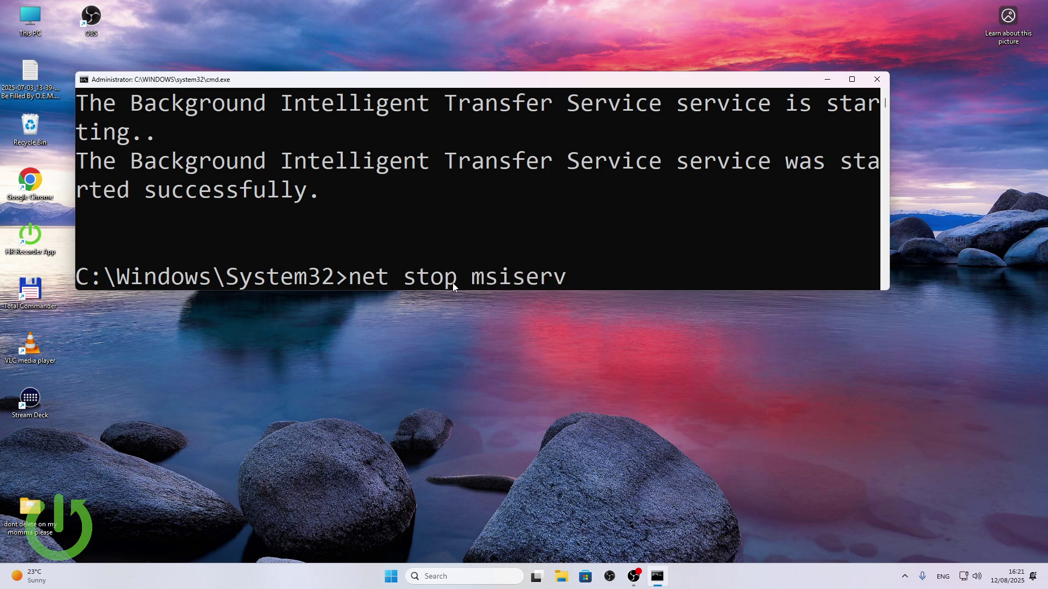
{"action": "key", "text": "Return"}
{"action": "key", "text": "Up"}
{"action": "key", "text": "Left"}
{"action": "key", "text": "Left"}
{"action": "key", "text": "Left"}
{"action": "key", "text": "Left"}
{"action": "key", "text": "Left"}
{"action": "key", "text": "Left"}
{"action": "key", "text": "Left"}
{"action": "key", "text": "Left"}
{"action": "key", "text": "BackSpace"}
{"action": "key", "text": "BackSpace"}
{"action": "type", "text": "art"}
{"action": "key", "text": "Return"}
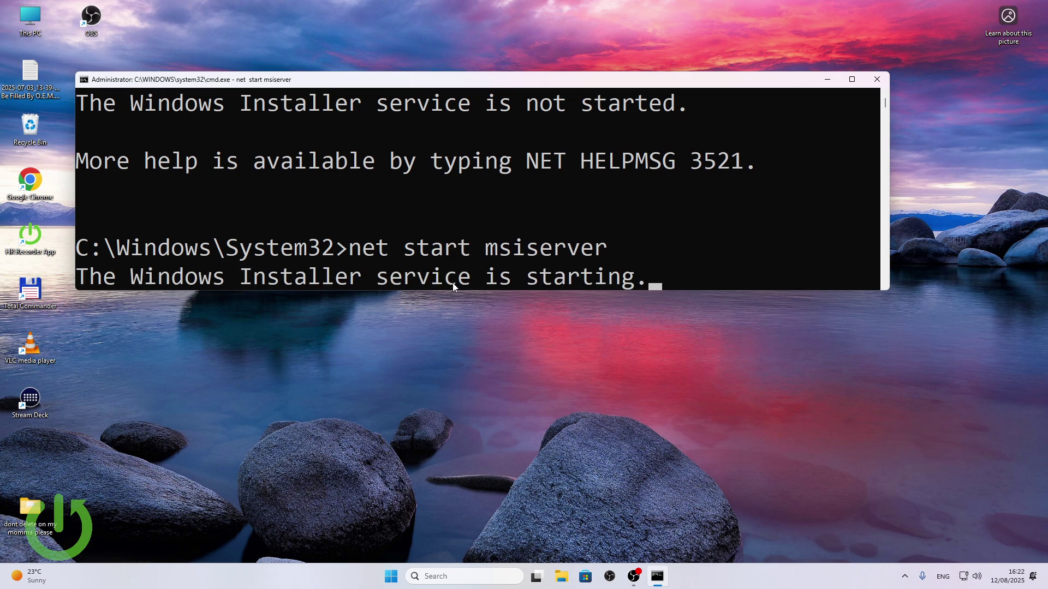
Repeat the msiserver cycle: stop it, then start it again
{"action": "key", "text": "Up"}
{"action": "key", "text": "Left"}
{"action": "key", "text": "Left"}
{"action": "key", "text": "Left"}
{"action": "key", "text": "Left"}
{"action": "key", "text": "Left"}
{"action": "key", "text": "Left"}
{"action": "key", "text": "Left"}
{"action": "key", "text": "Left"}
{"action": "key", "text": "Left"}
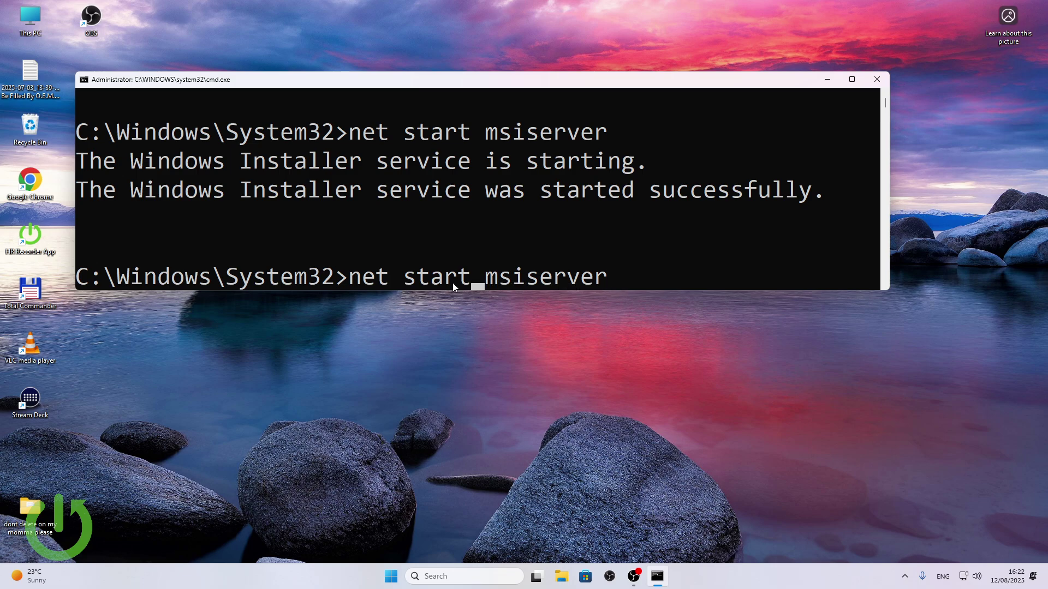
{"action": "key", "text": "BackSpace"}
{"action": "key", "text": "BackSpace"}
{"action": "key", "text": "BackSpace"}
{"action": "type", "text": "op"}
{"action": "key", "text": "Return"}
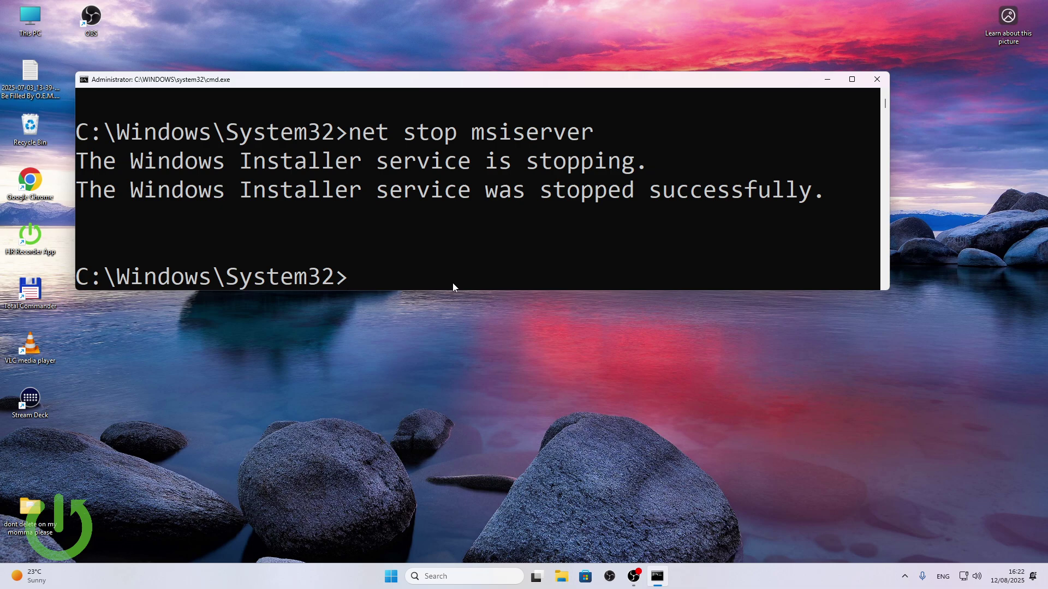
{"action": "key", "text": "Up"}
{"action": "key", "text": "Left"}
{"action": "key", "text": "Left"}
{"action": "key", "text": "Left"}
{"action": "key", "text": "Left"}
{"action": "key", "text": "Left"}
{"action": "key", "text": "Left"}
{"action": "key", "text": "Left"}
{"action": "key", "text": "Left"}
{"action": "key", "text": "Left"}
{"action": "key", "text": "Left"}
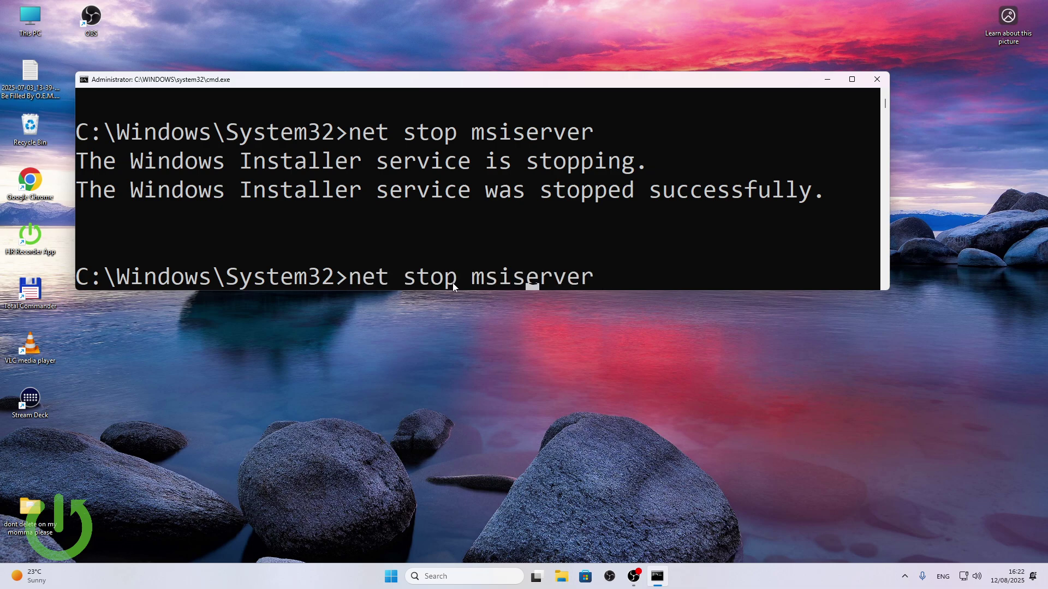
{"action": "key", "text": "BackSpace"}
{"action": "key", "text": "BackSpace"}
{"action": "type", "text": "a"}
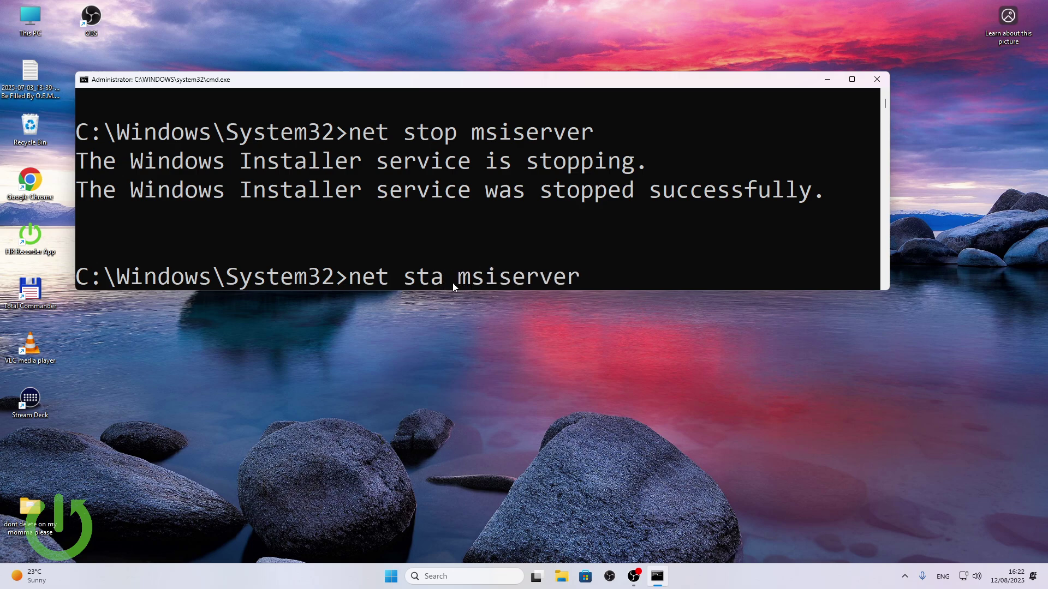
{"action": "type", "text": "rt"}
{"action": "key", "text": "Return"}
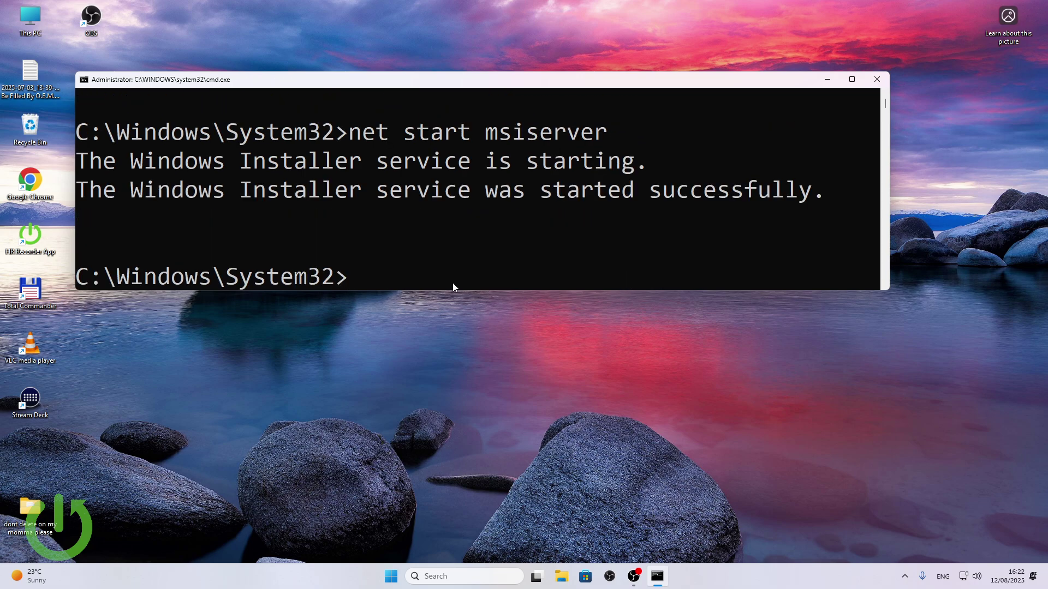
Close Command Prompt and launch Windows Security by searching for 'securi'
{"action": "left_click", "coordinate": [876, 81]}
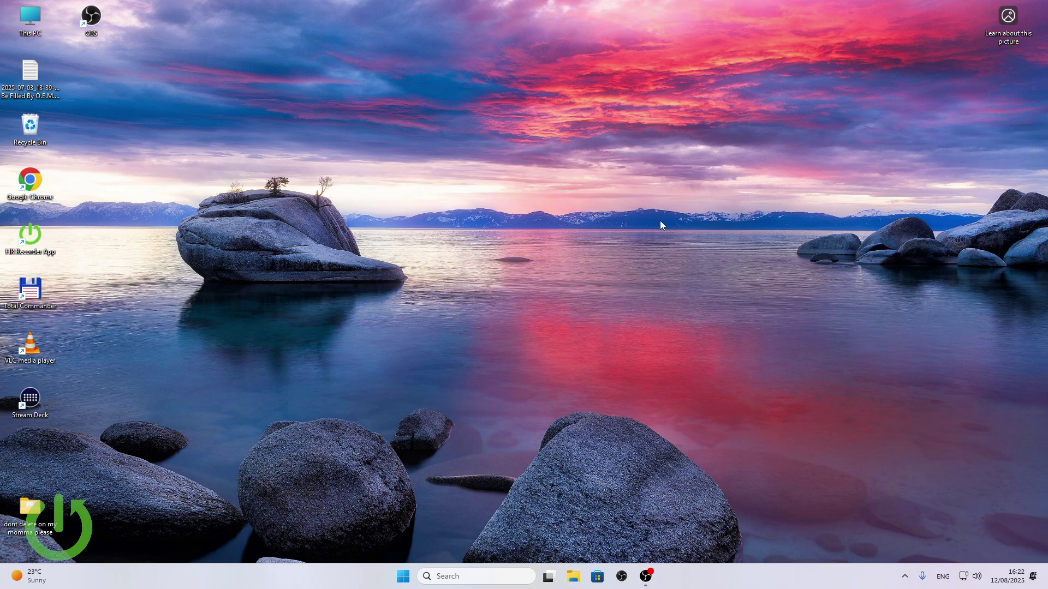
{"action": "left_click", "coordinate": [436, 575]}
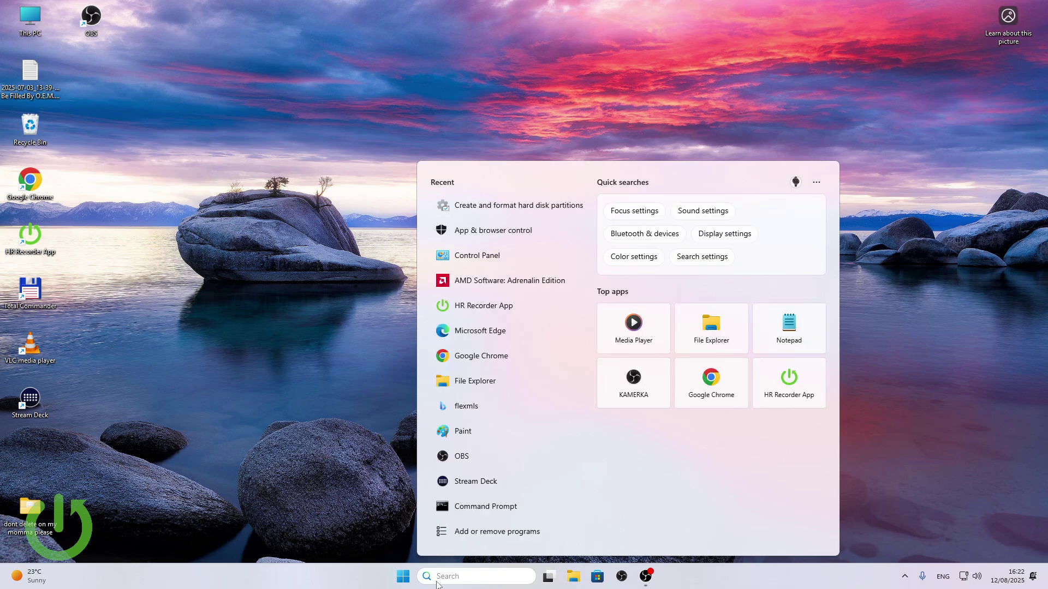
{"action": "type", "text": "securi"}
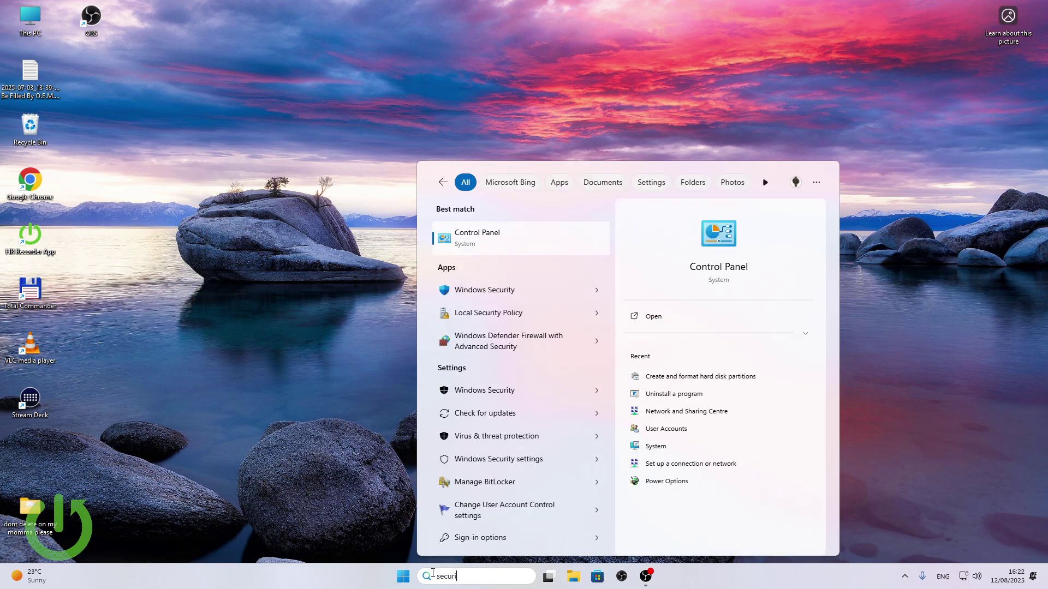
{"action": "left_click", "coordinate": [446, 392]}
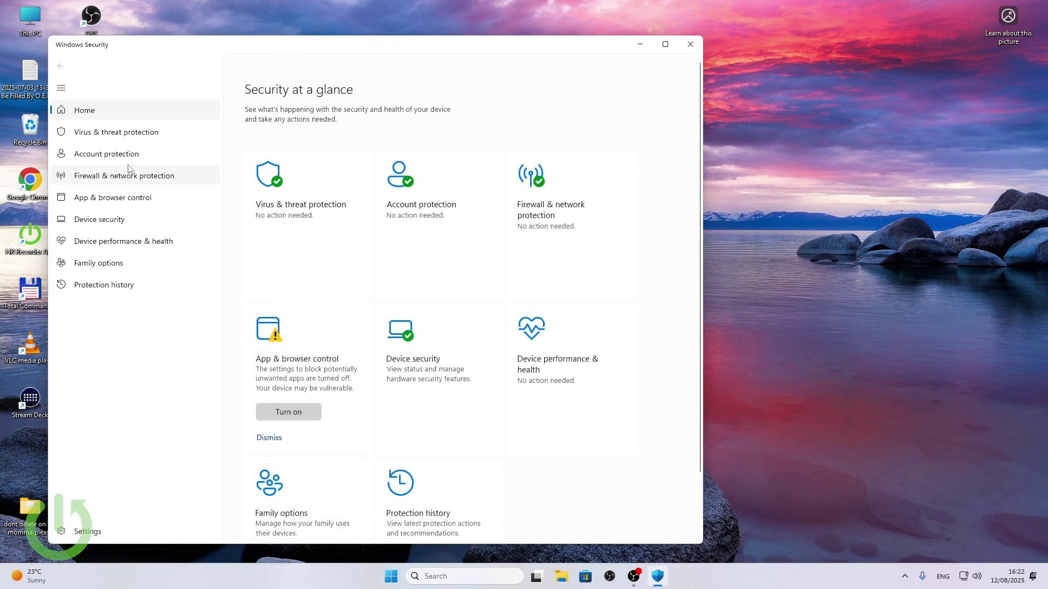
Switch Real-time protection Off under Virus & threat protection settings
{"action": "left_click", "coordinate": [126, 139]}
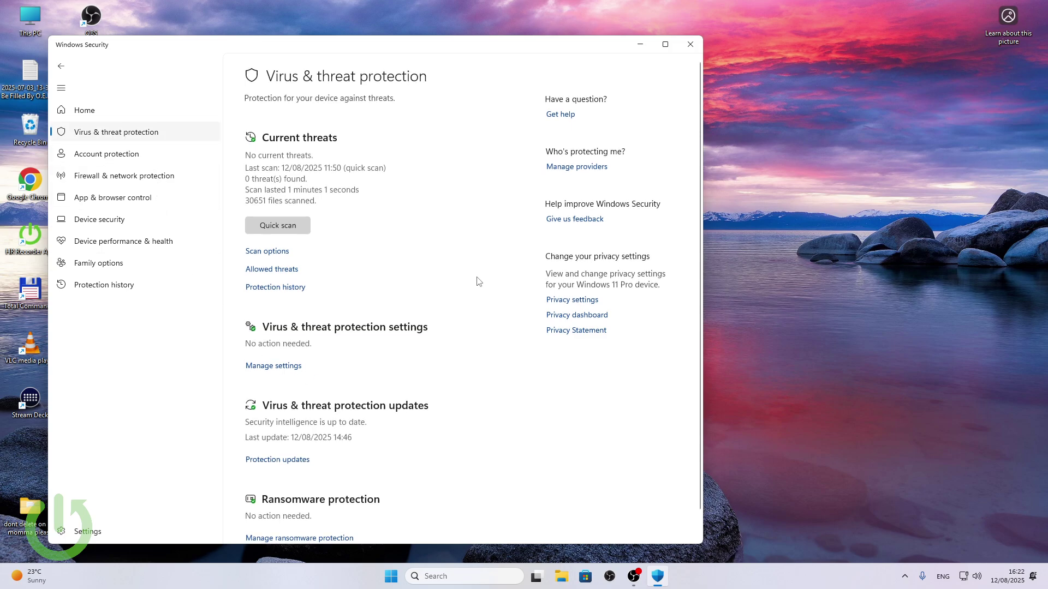
{"action": "scroll", "coordinate": [452, 307], "scroll_direction": "down", "scroll_amount": 1}
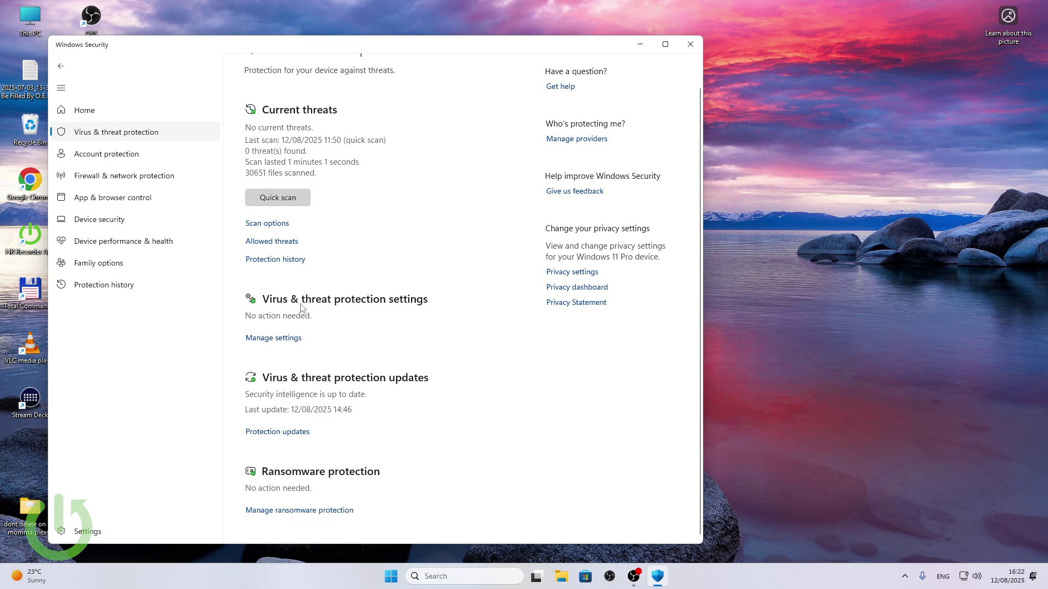
{"action": "left_click", "coordinate": [272, 339]}
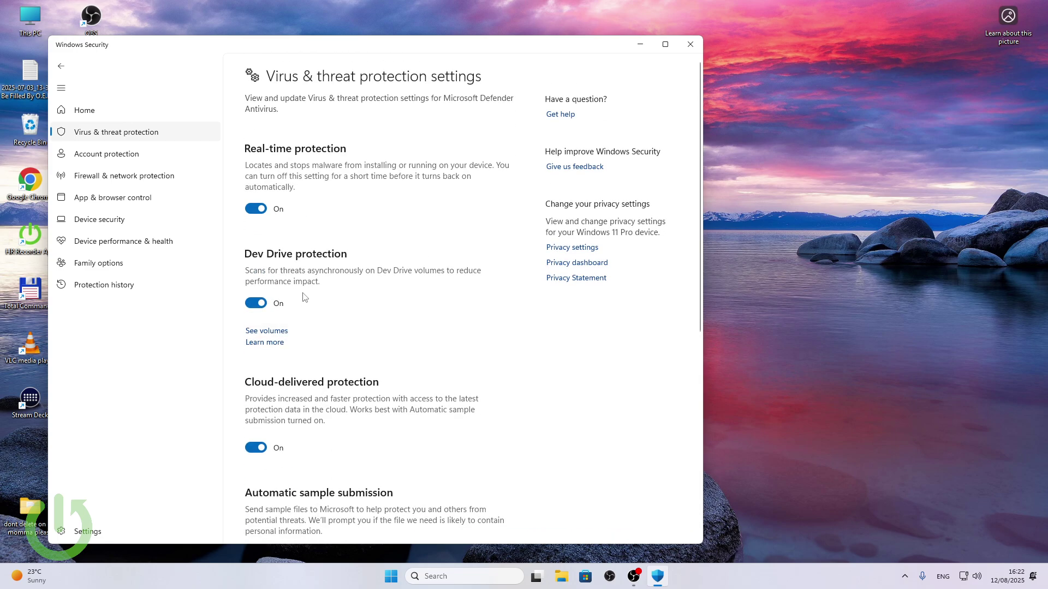
{"action": "scroll", "coordinate": [304, 297], "scroll_direction": "down", "scroll_amount": 6}
{"action": "scroll", "coordinate": [304, 299], "scroll_direction": "up", "scroll_amount": 7}
{"action": "left_click", "coordinate": [256, 209]}
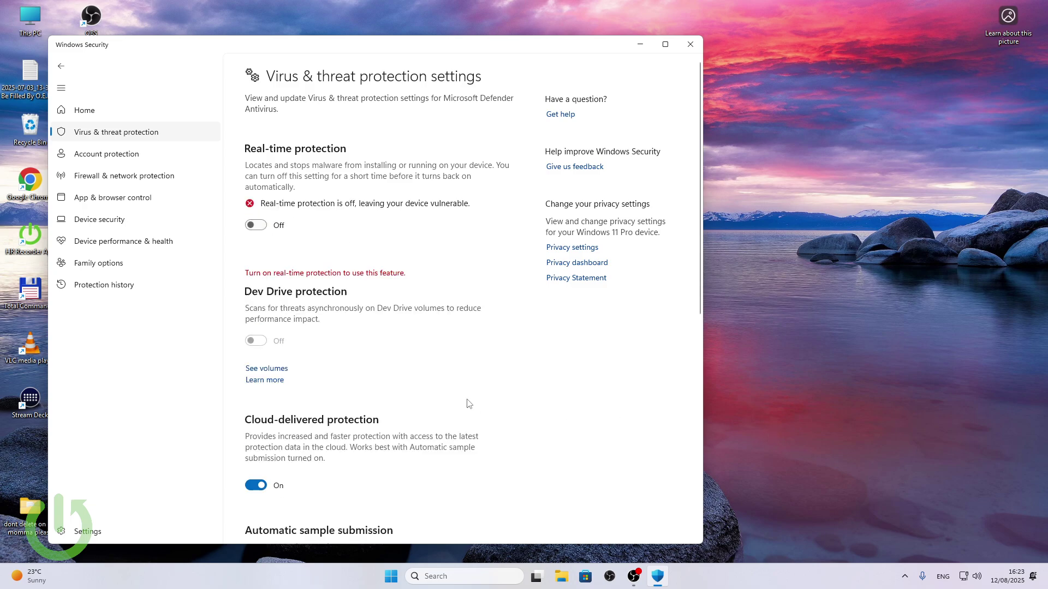
{"action": "scroll", "coordinate": [467, 404], "scroll_direction": "down", "scroll_amount": 8}
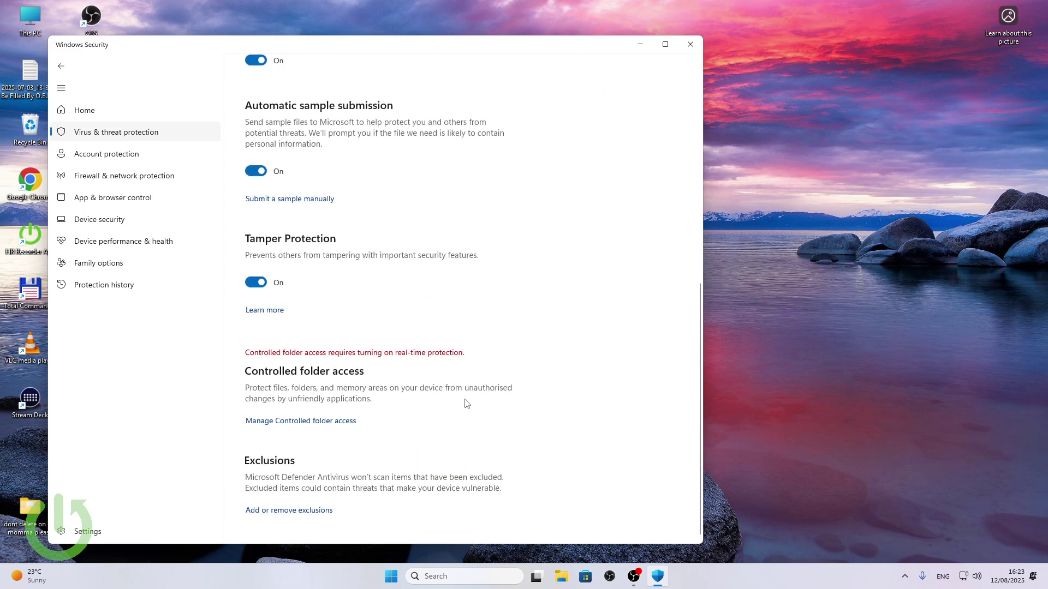
{"action": "scroll", "coordinate": [463, 402], "scroll_direction": "up", "scroll_amount": 8}
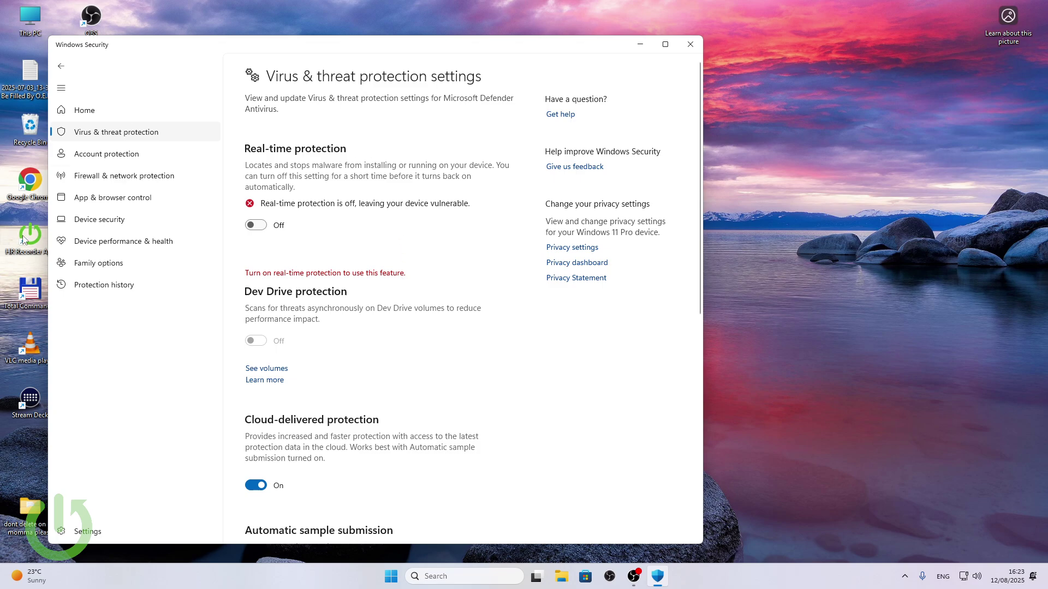
Turn Microsoft Defender Firewall Off for the Private network and return to the firewall overview
{"action": "left_click", "coordinate": [102, 177]}
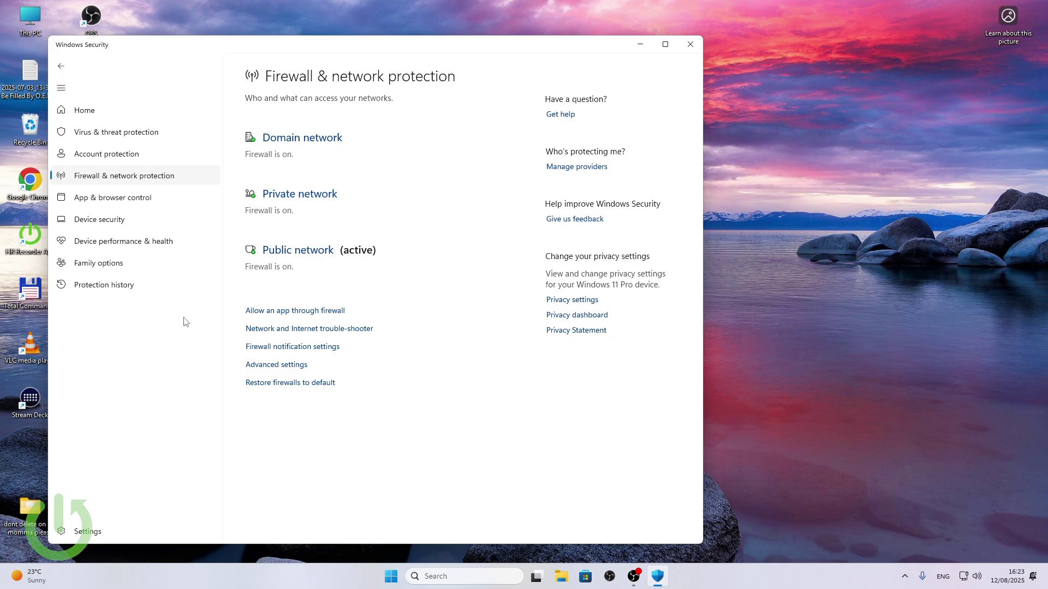
{"action": "left_click", "coordinate": [278, 196]}
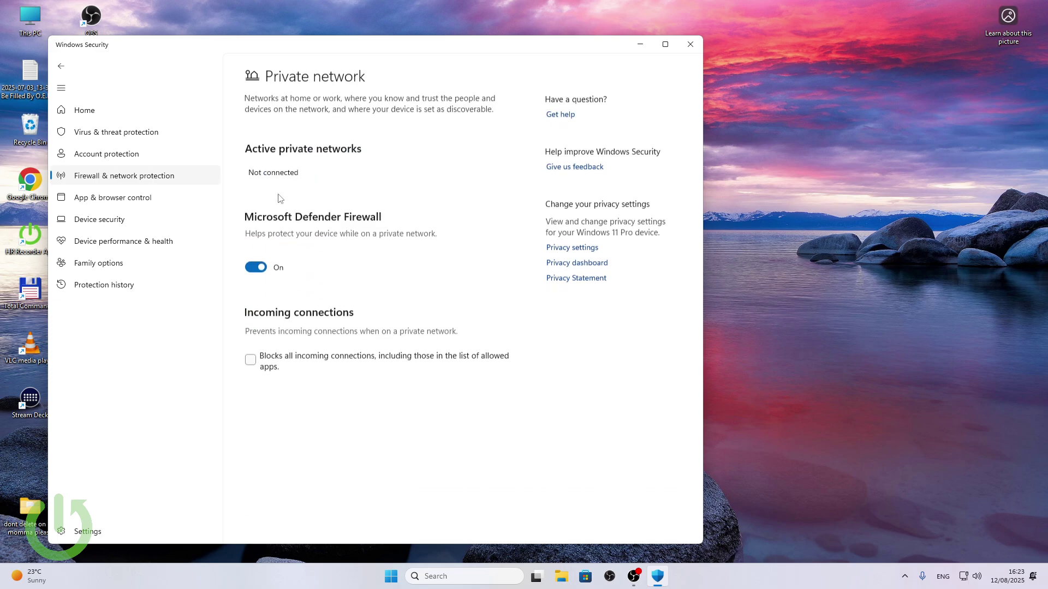
{"action": "left_click", "coordinate": [257, 267]}
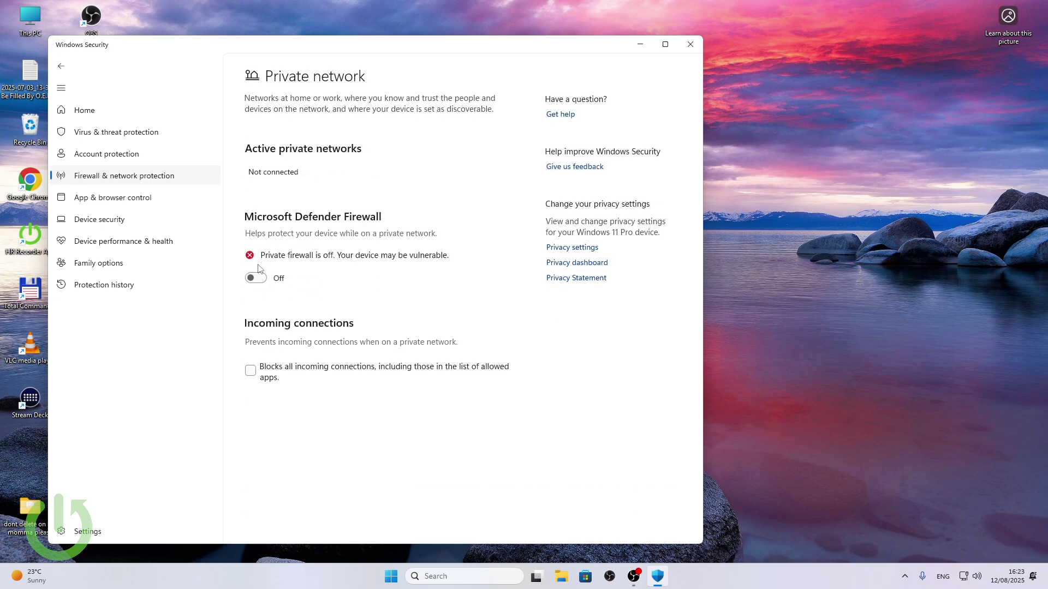
{"action": "left_click", "coordinate": [146, 178]}
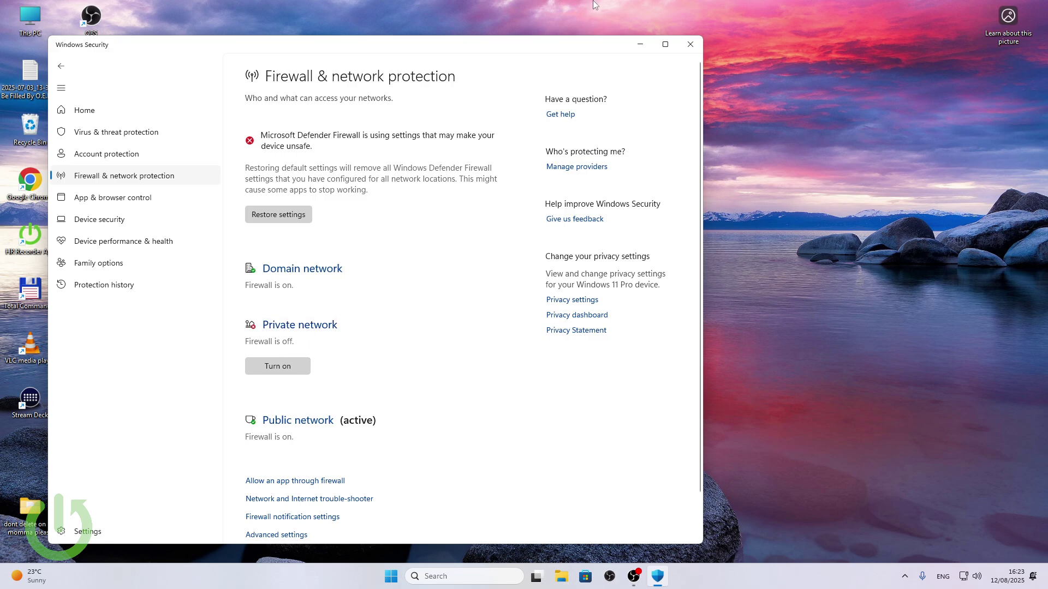
Close Windows Security and open %temp% from the Run dialog
{"action": "left_click", "coordinate": [685, 48]}
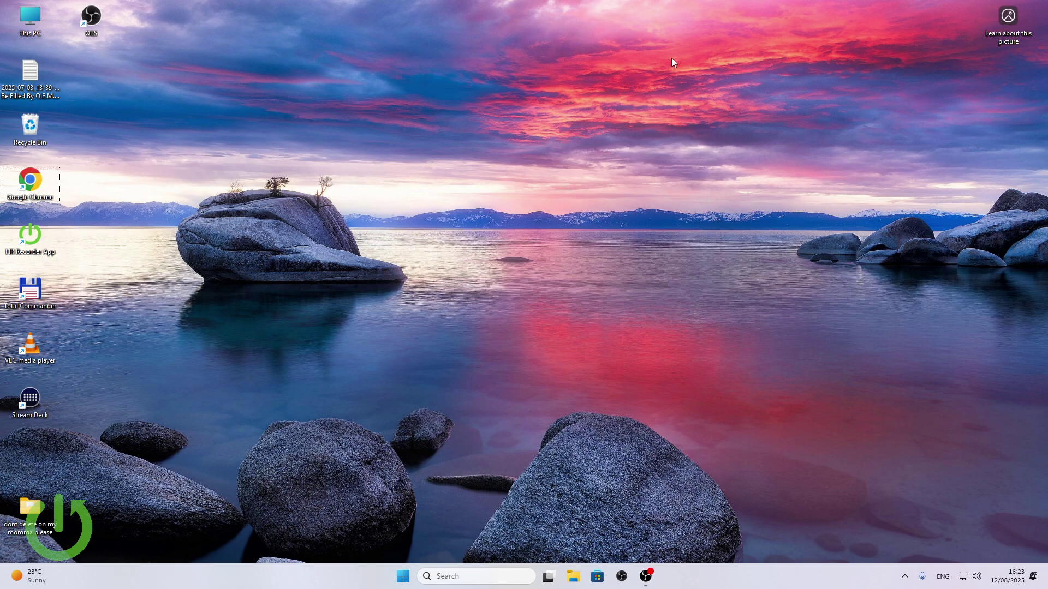
{"action": "key", "text": "super+r"}
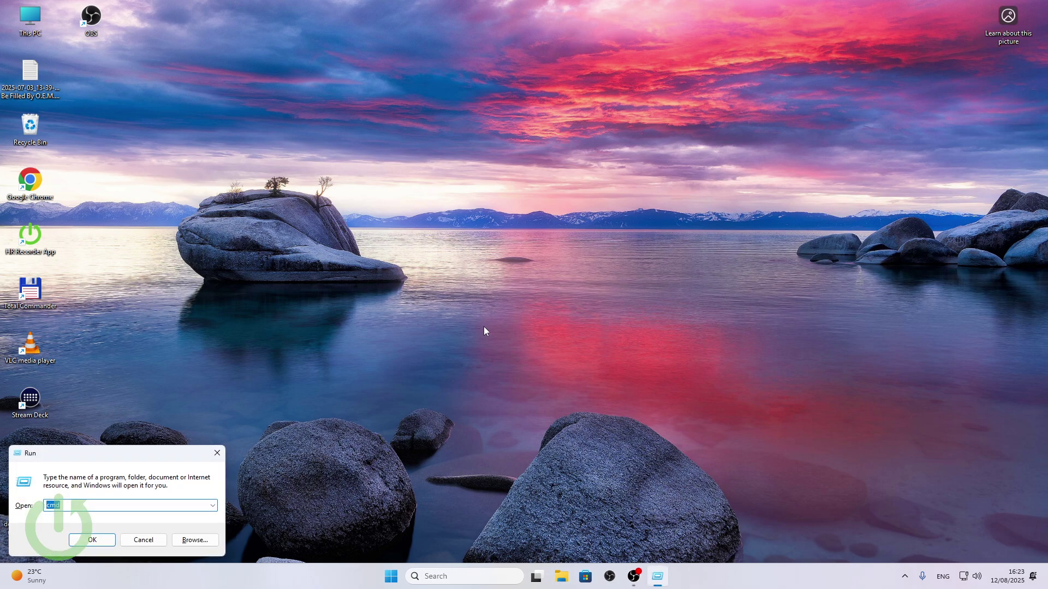
{"action": "type", "text": "%temp"}
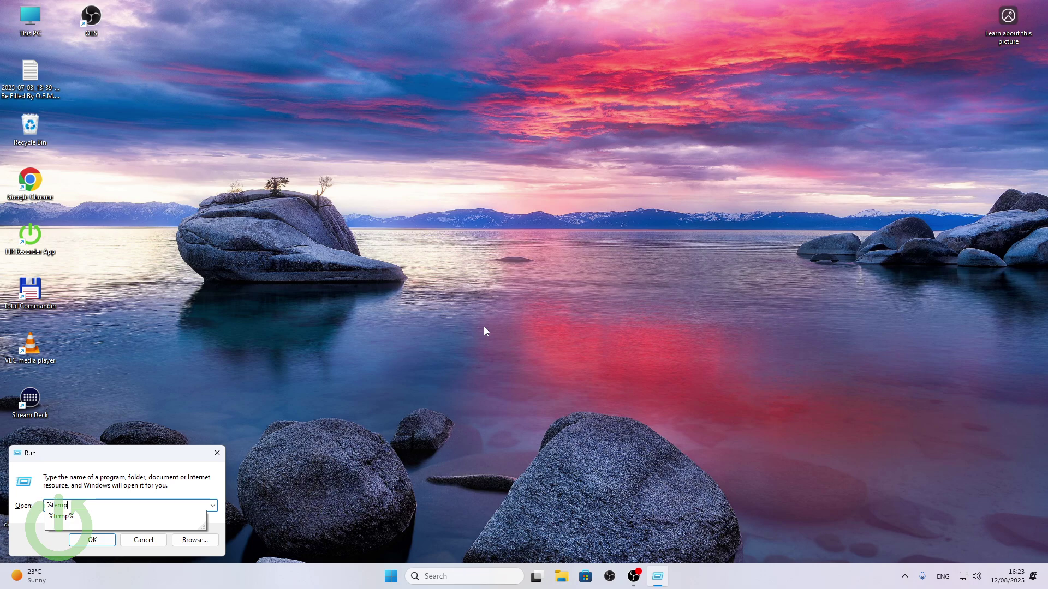
{"action": "type", "text": "%"}
{"action": "key", "text": "Return"}
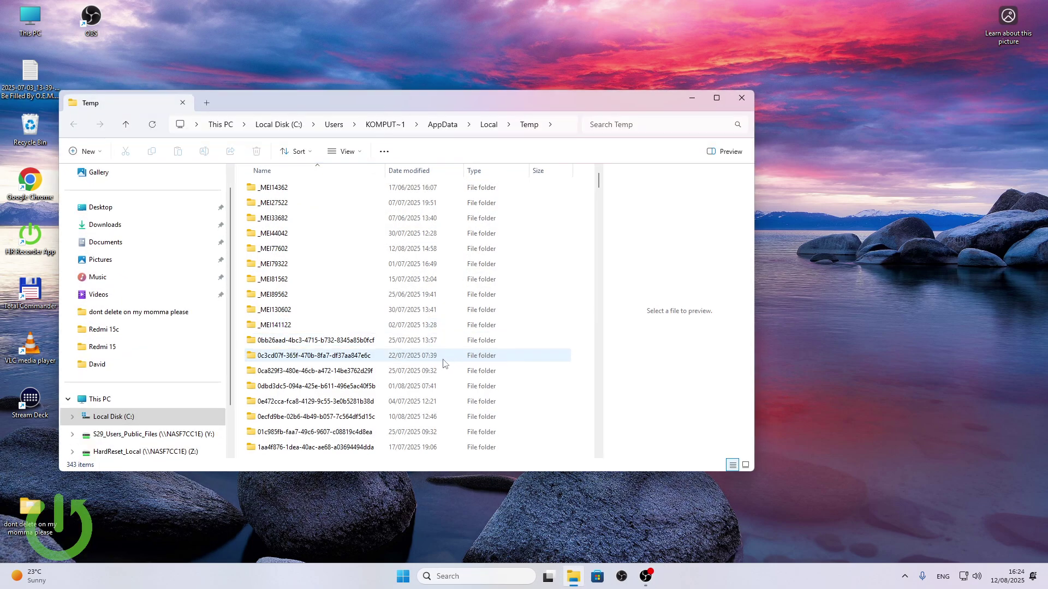
Look through the Temp folder, then select all 343 items and delete them
{"action": "left_click", "coordinate": [331, 187]}
{"action": "scroll", "coordinate": [349, 273], "scroll_direction": "down", "scroll_amount": 5}
{"action": "scroll", "coordinate": [349, 273], "scroll_direction": "down", "scroll_amount": 15}
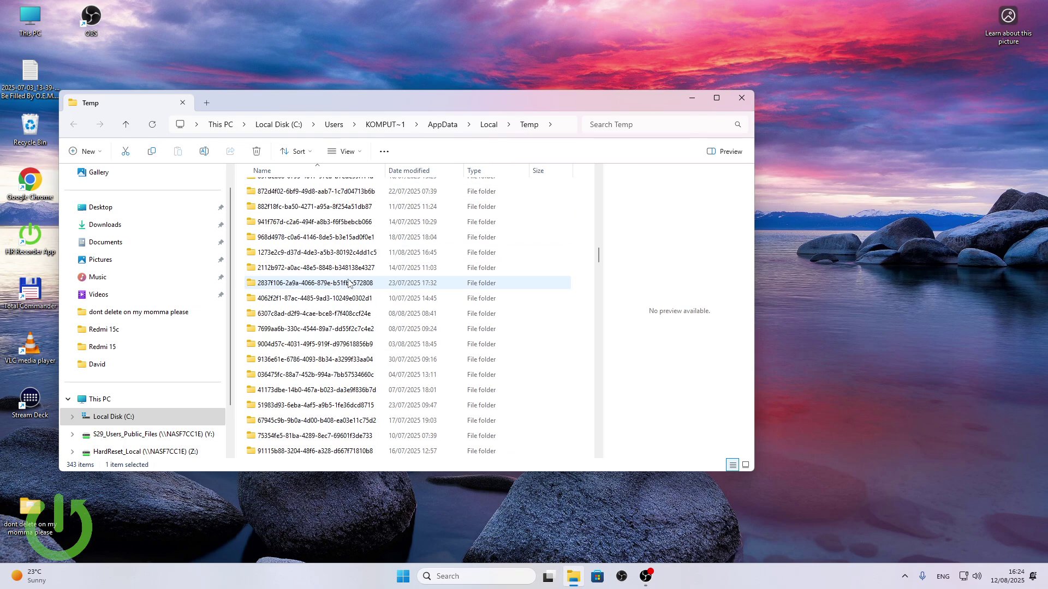
{"action": "left_click_drag", "start_coordinate": [598, 272], "coordinate": [590, 454]}
{"action": "scroll", "coordinate": [292, 429], "scroll_direction": "up", "scroll_amount": 4}
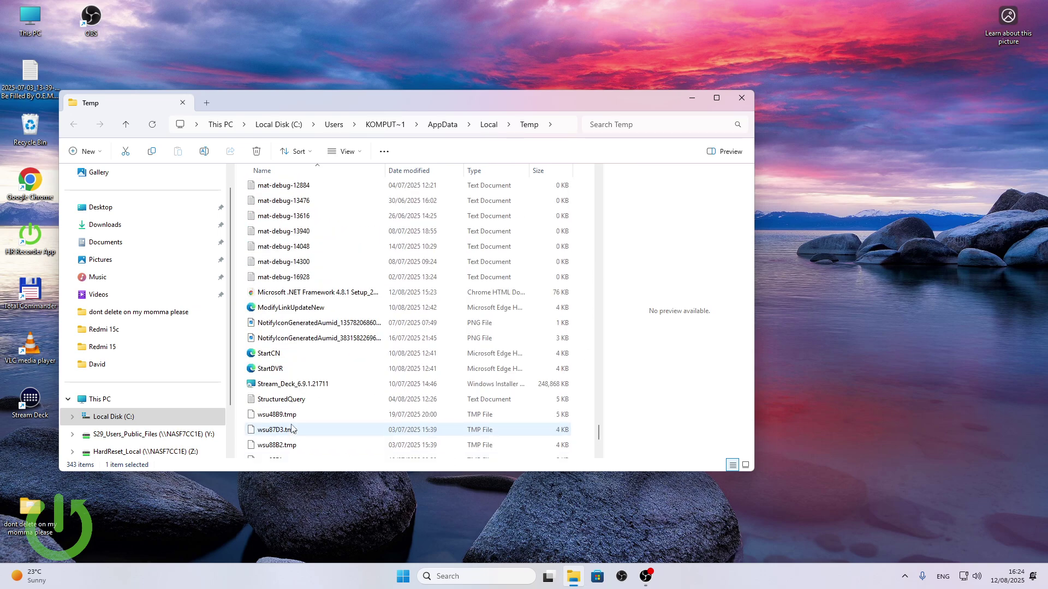
{"action": "scroll", "coordinate": [292, 429], "scroll_direction": "down", "scroll_amount": 4}
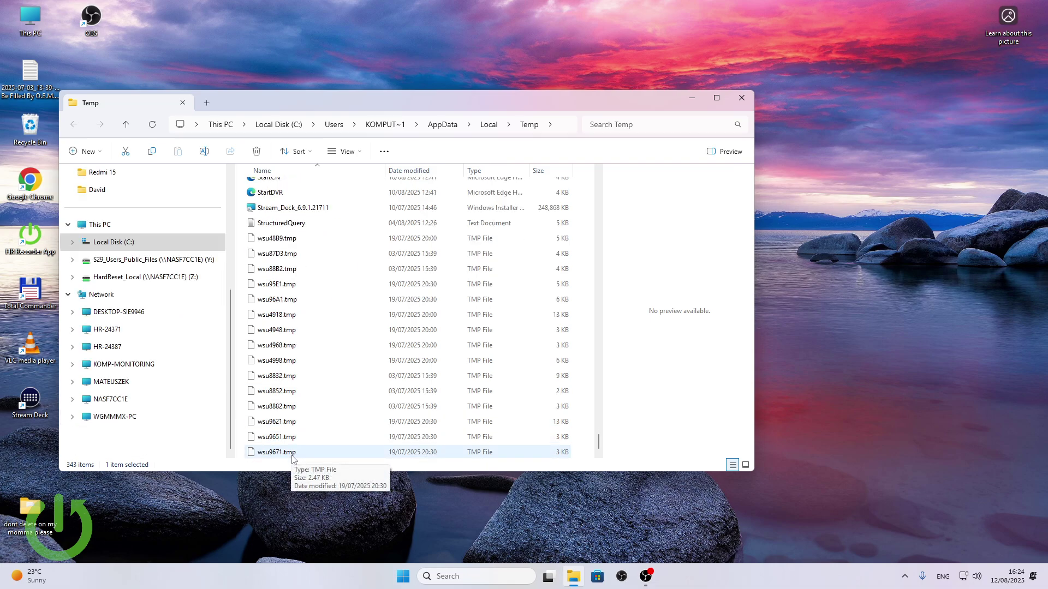
{"action": "key", "text": "ctrl+a"}
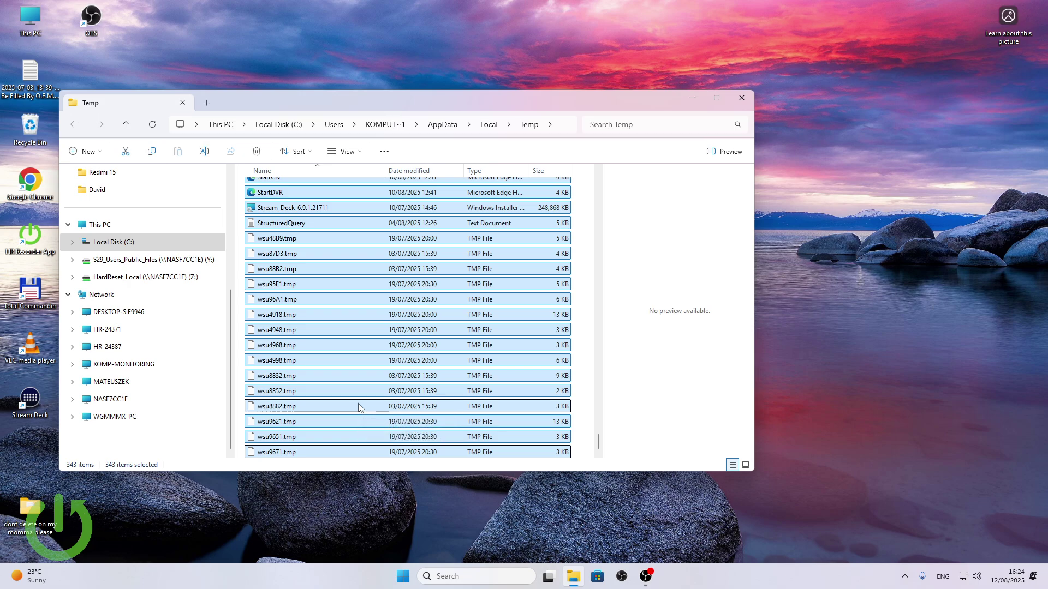
{"action": "key", "text": "Delete"}
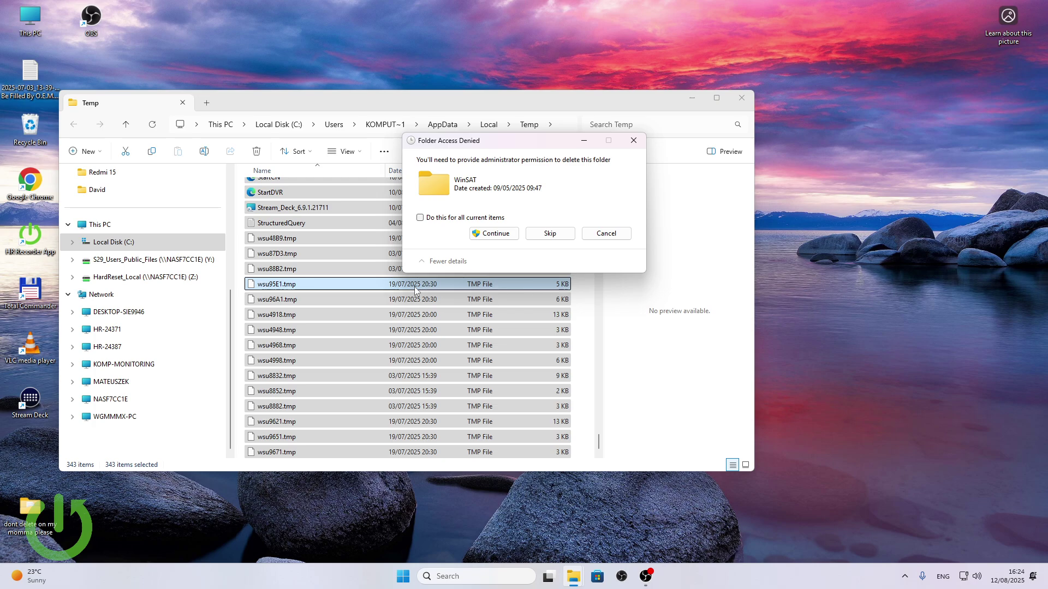
Allow the protected-folder deletions, skip all in-use folders, and close the Temp window with 8 items left
{"action": "left_click", "coordinate": [495, 234]}
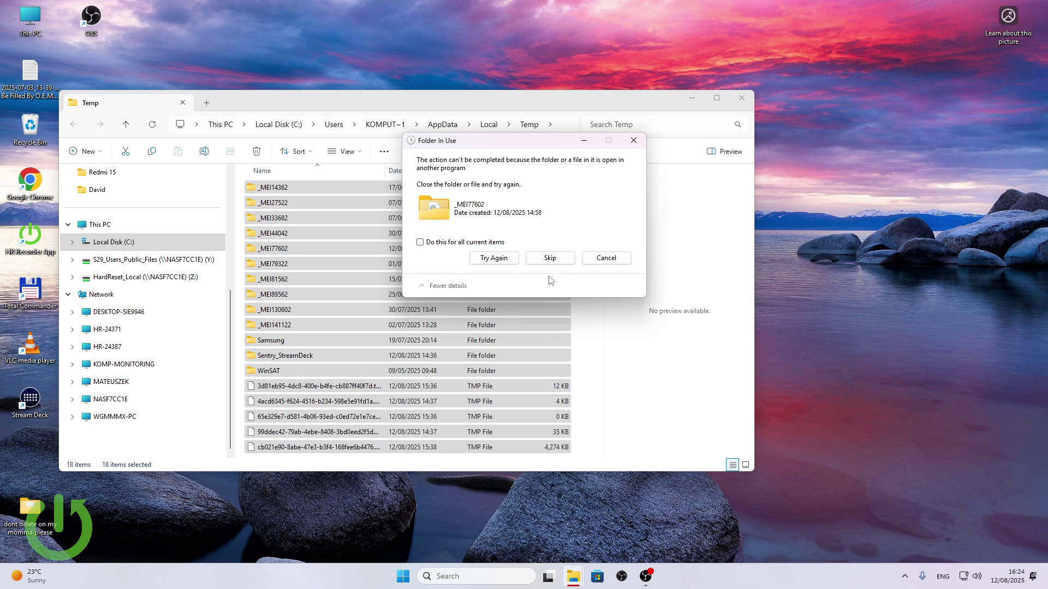
{"action": "left_click", "coordinate": [549, 260]}
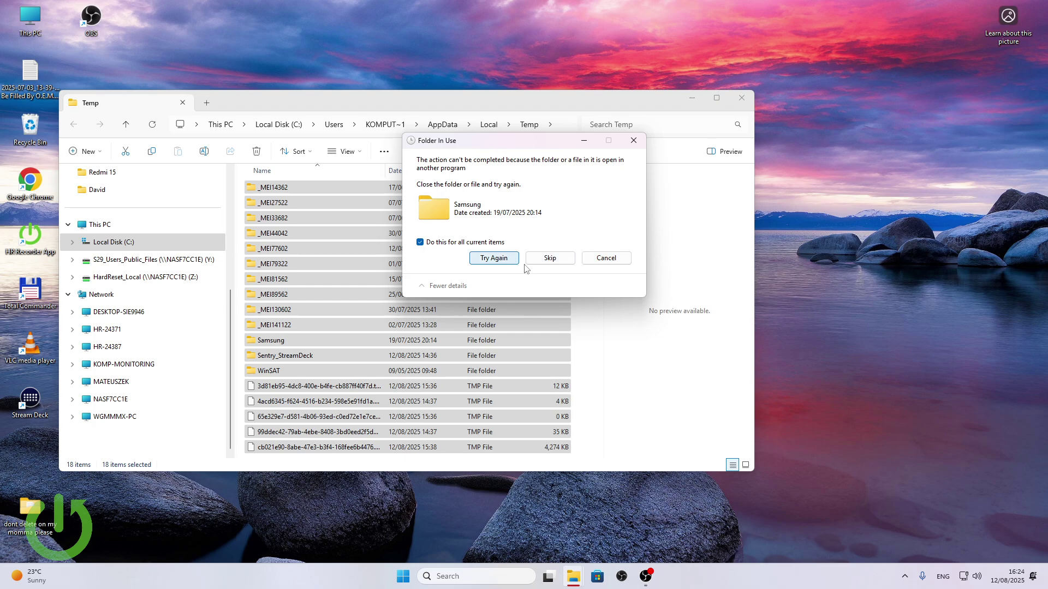
{"action": "left_click", "coordinate": [557, 260]}
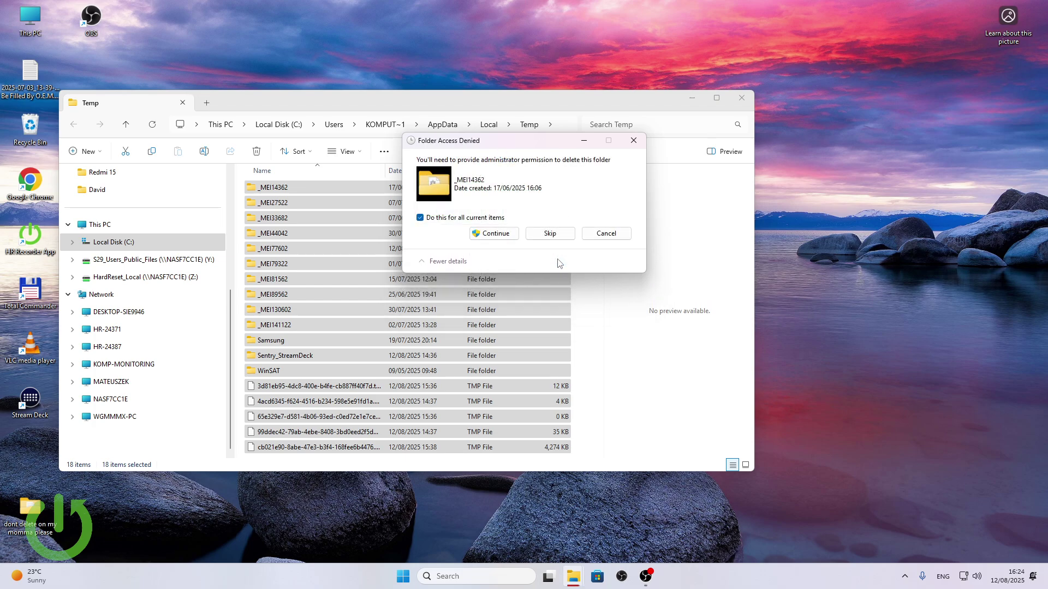
{"action": "left_click", "coordinate": [495, 234]}
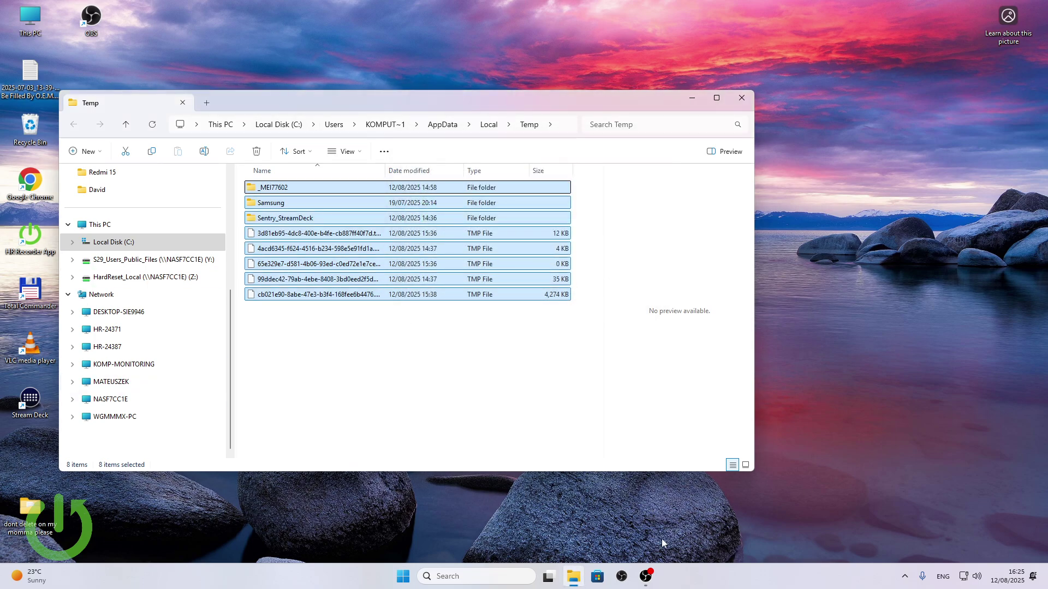
{"action": "left_click", "coordinate": [453, 426]}
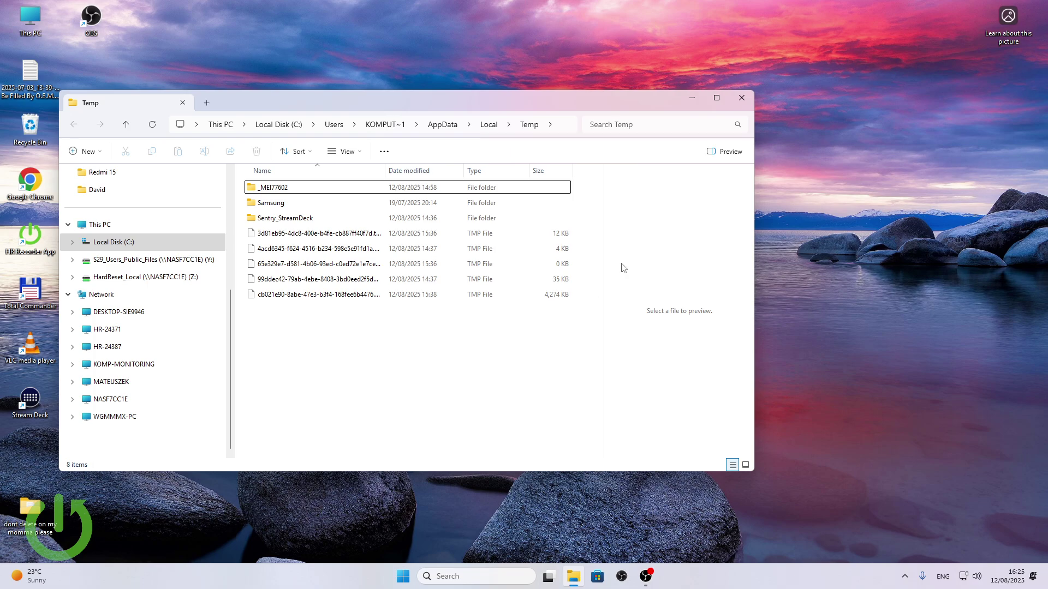
{"action": "key", "text": "alt+F4"}
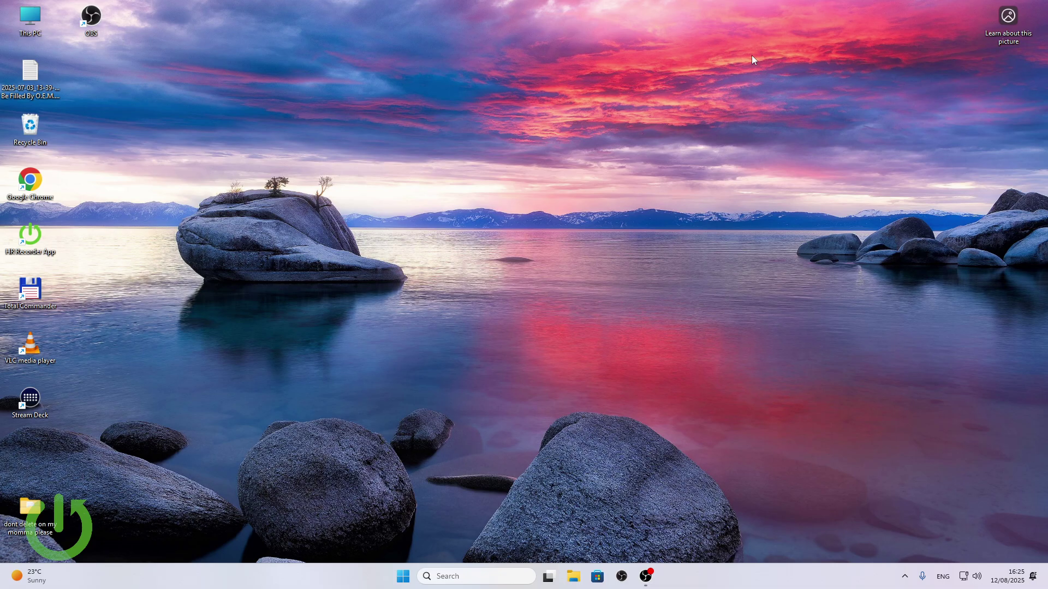